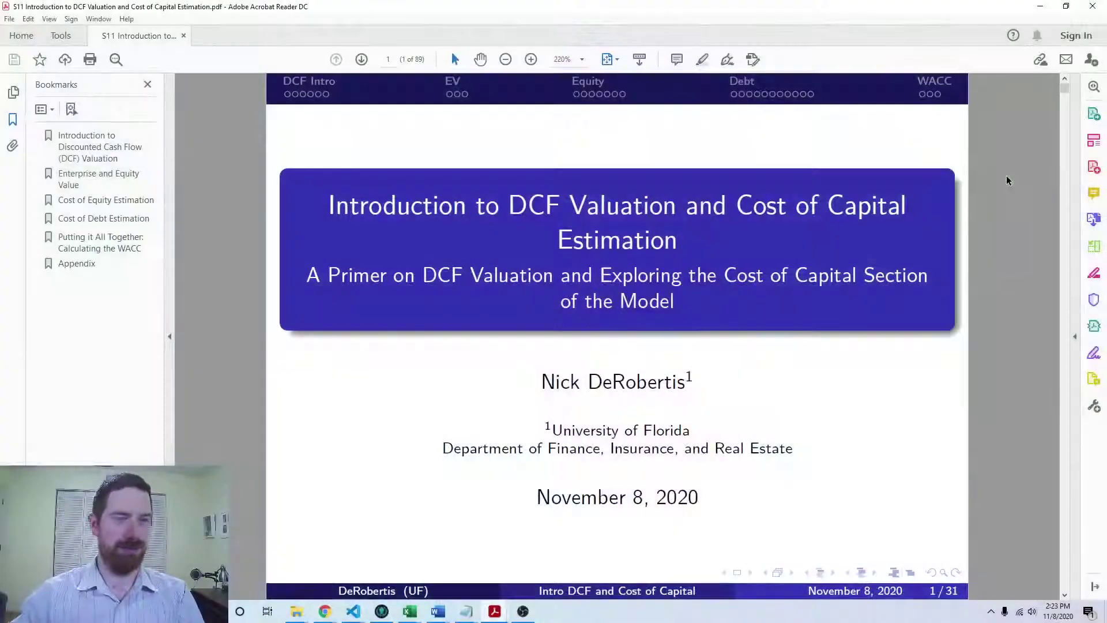
Jump to slide 15 on estimating cost of equity, then bring up the DCF Cost of Equity workbook.
left_click(304, 96)
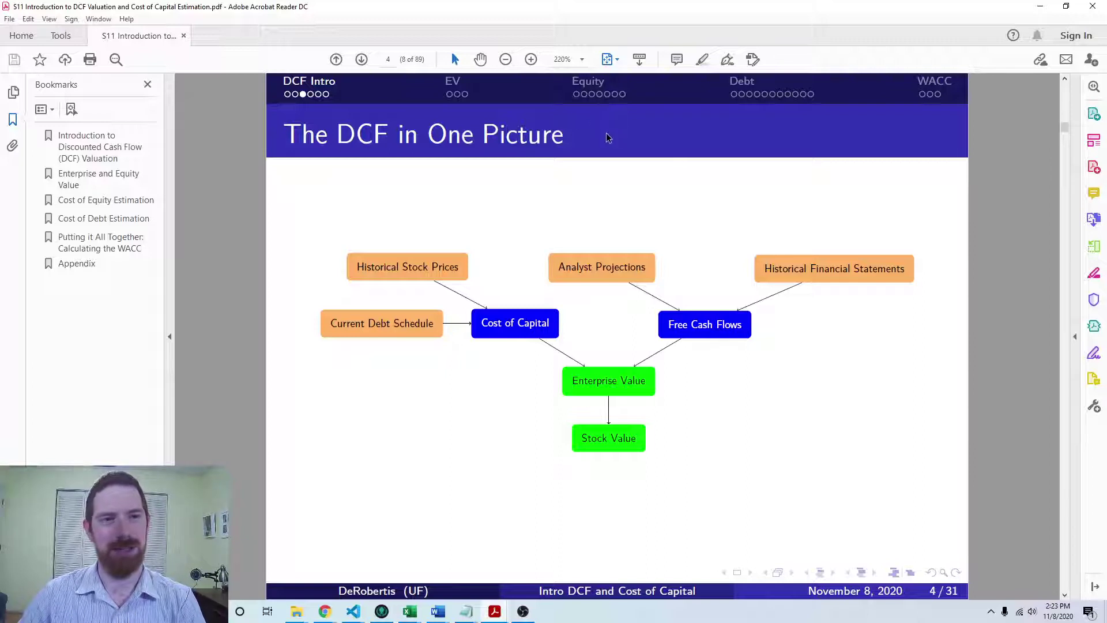
left_click(607, 94)
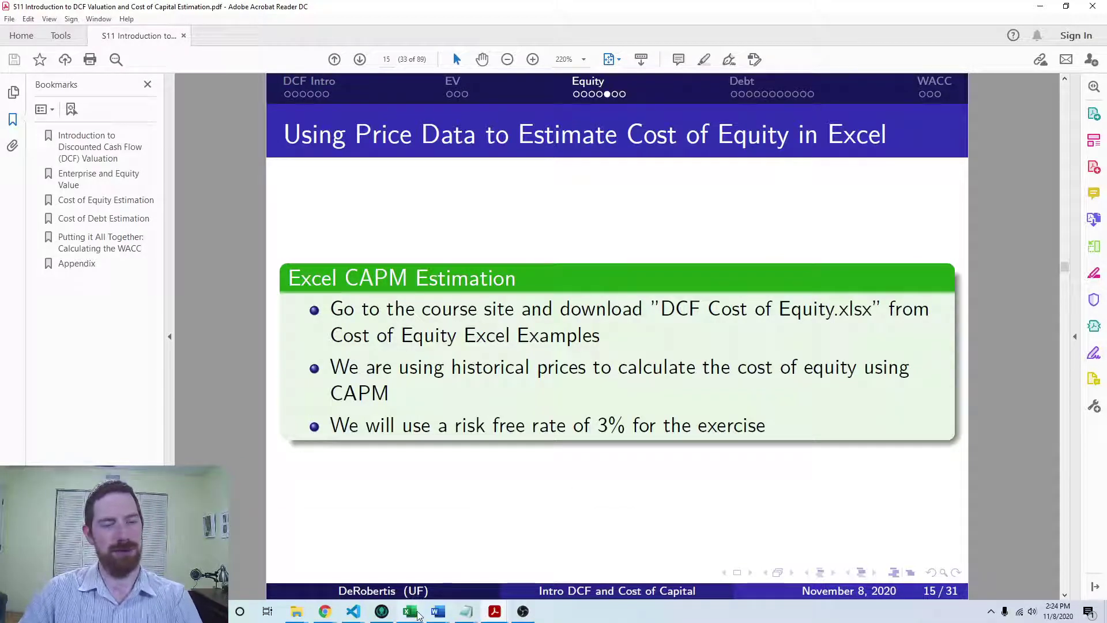
mouse_move(418, 615)
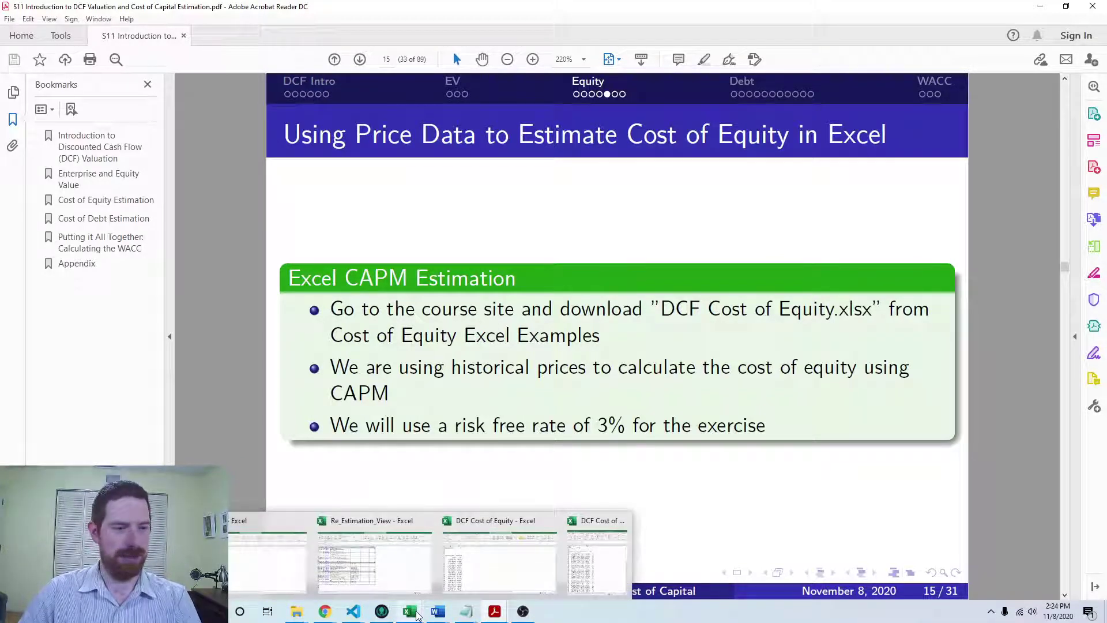
left_click(473, 571)
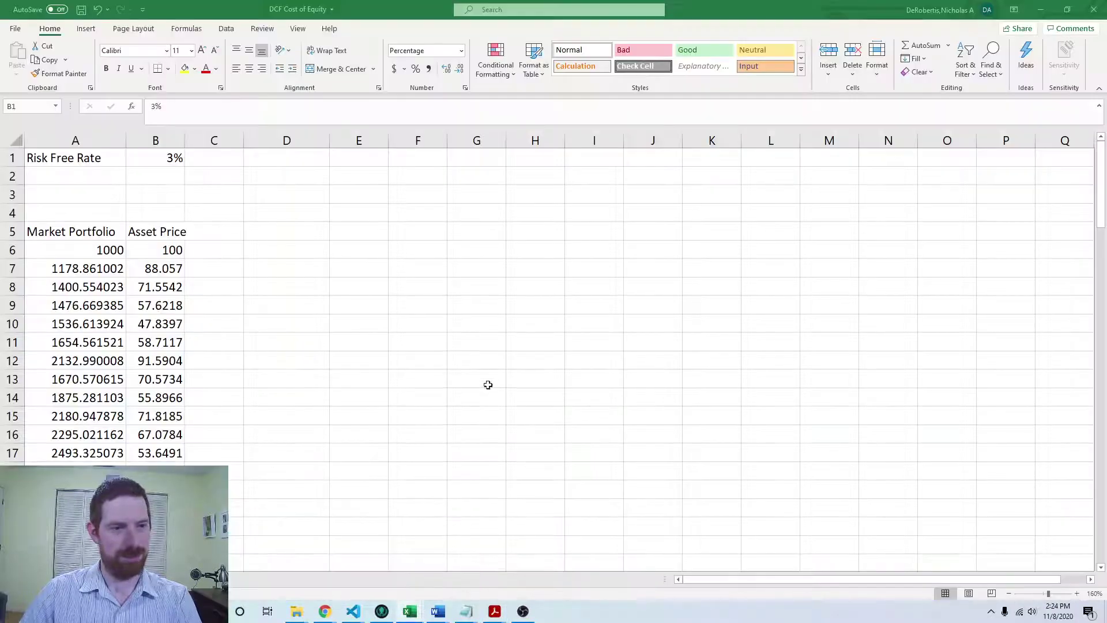
left_click(425, 306)
left_click(262, 206)
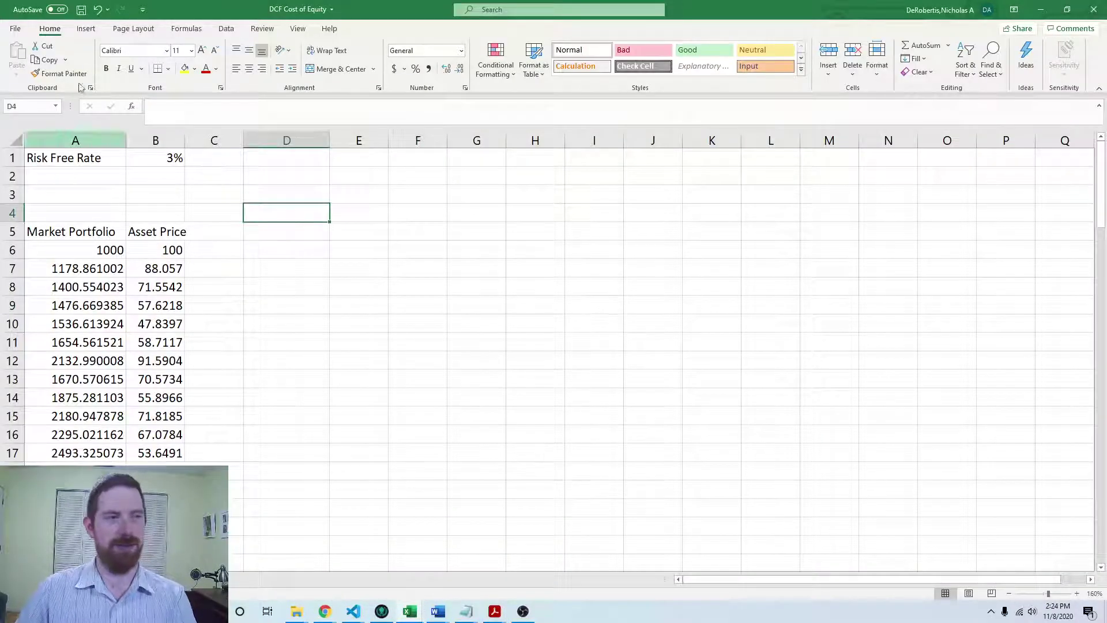
left_click_drag(77, 250, 168, 342)
left_click(287, 379)
left_click_drag(102, 238, 76, 439)
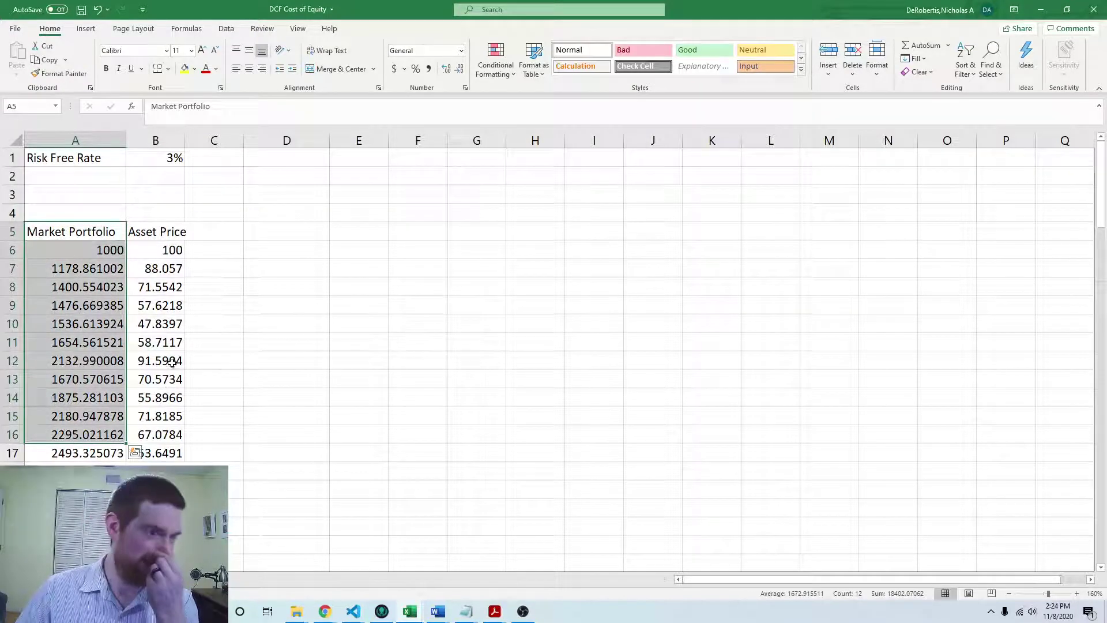
left_click_drag(175, 237, 164, 402)
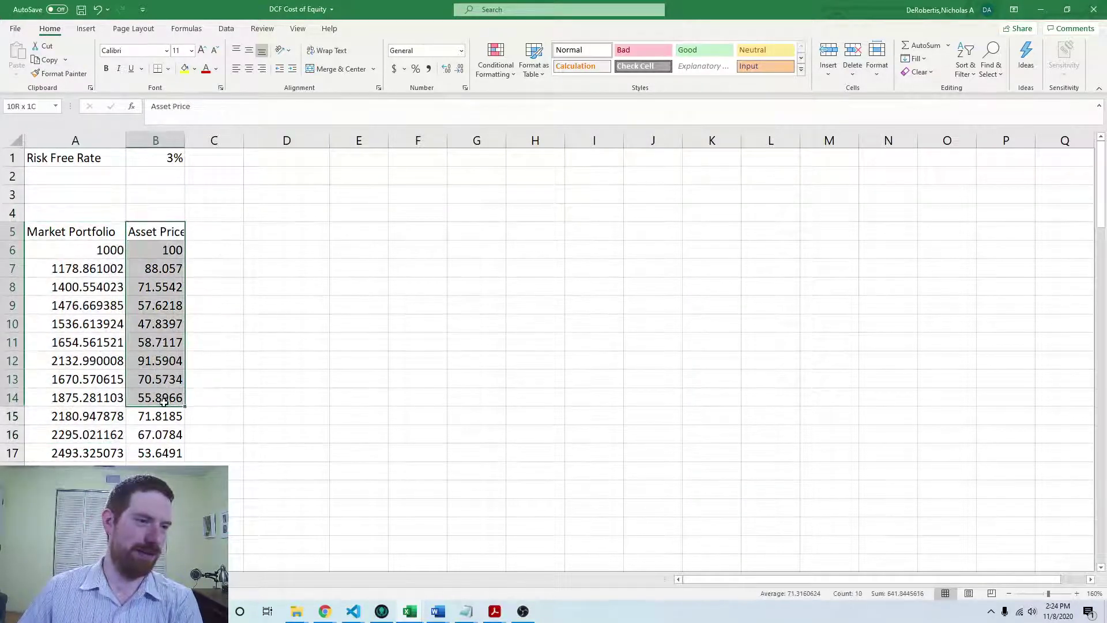
left_click(279, 303)
left_click(70, 161)
left_click(154, 157, "shift")
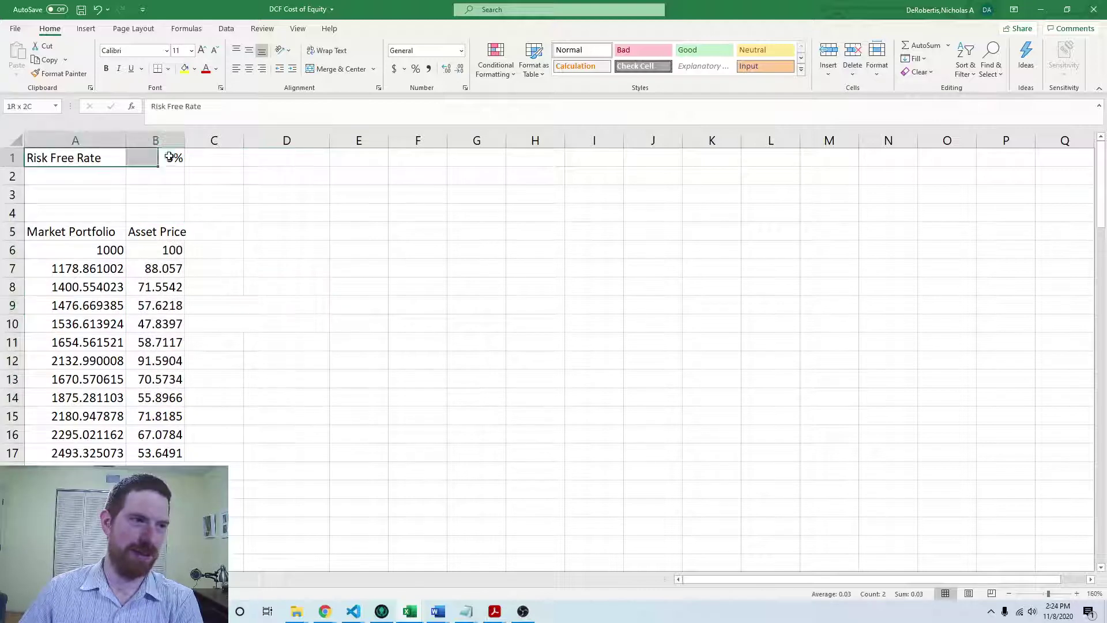
left_click(277, 175)
left_click(173, 158)
left_click(106, 158)
left_click(274, 190)
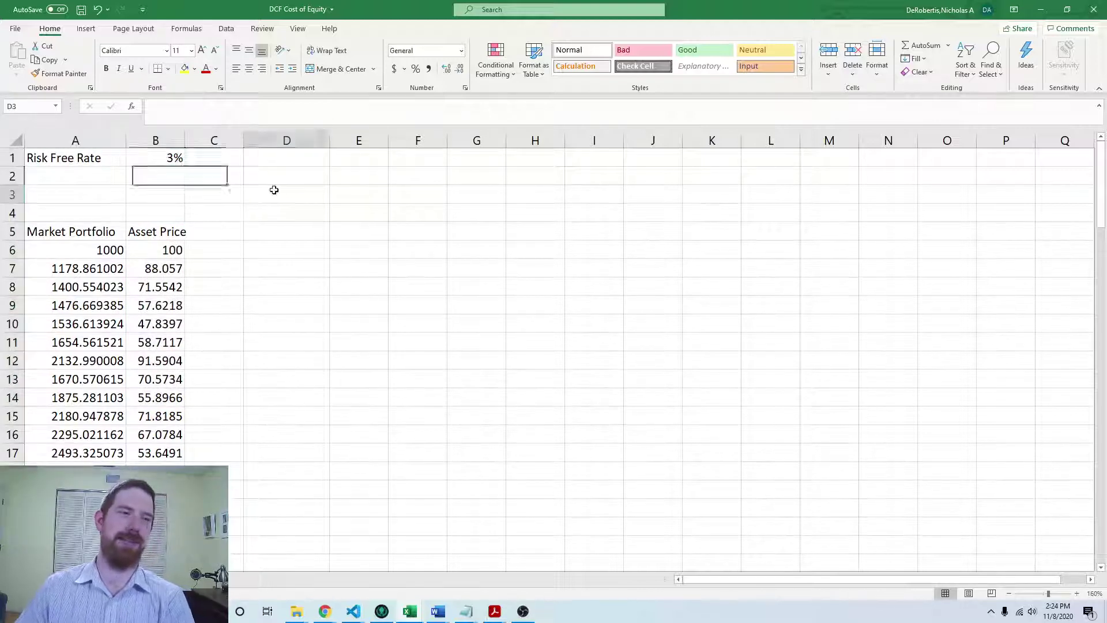
left_click(217, 234)
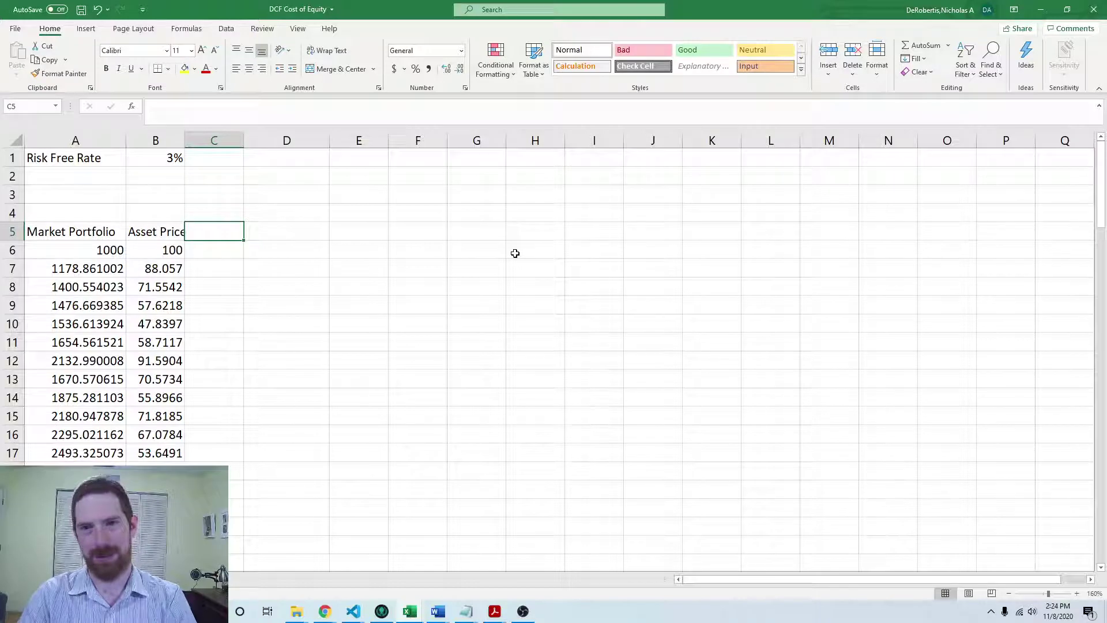
Enter the headers Market Return in C5 and Asset Return in D5.
type("Mark")
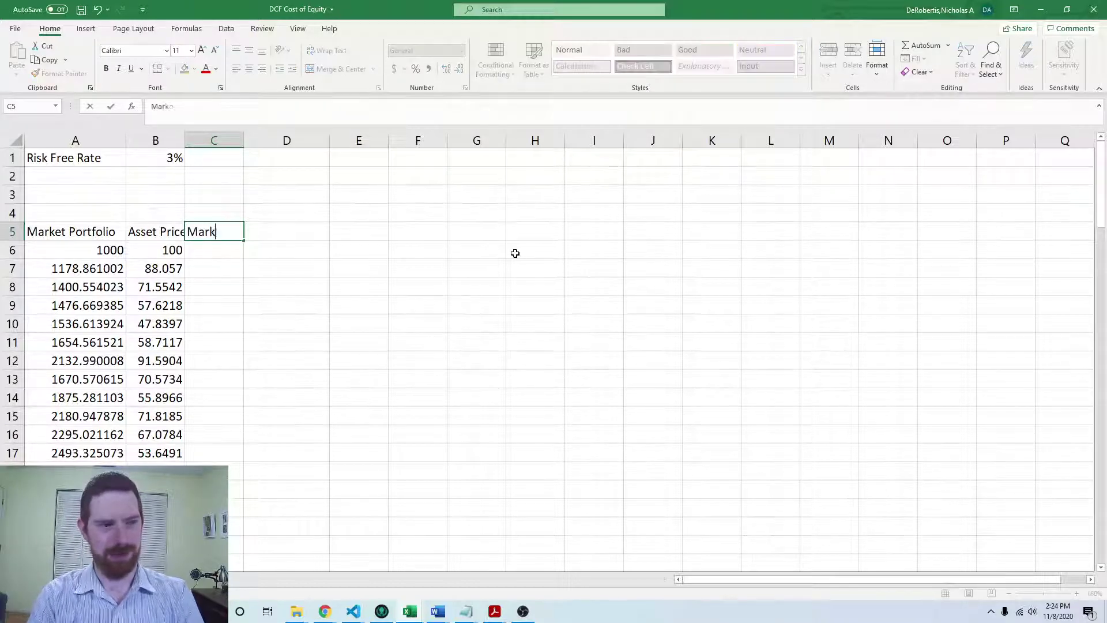
type("et Return")
key("Tab")
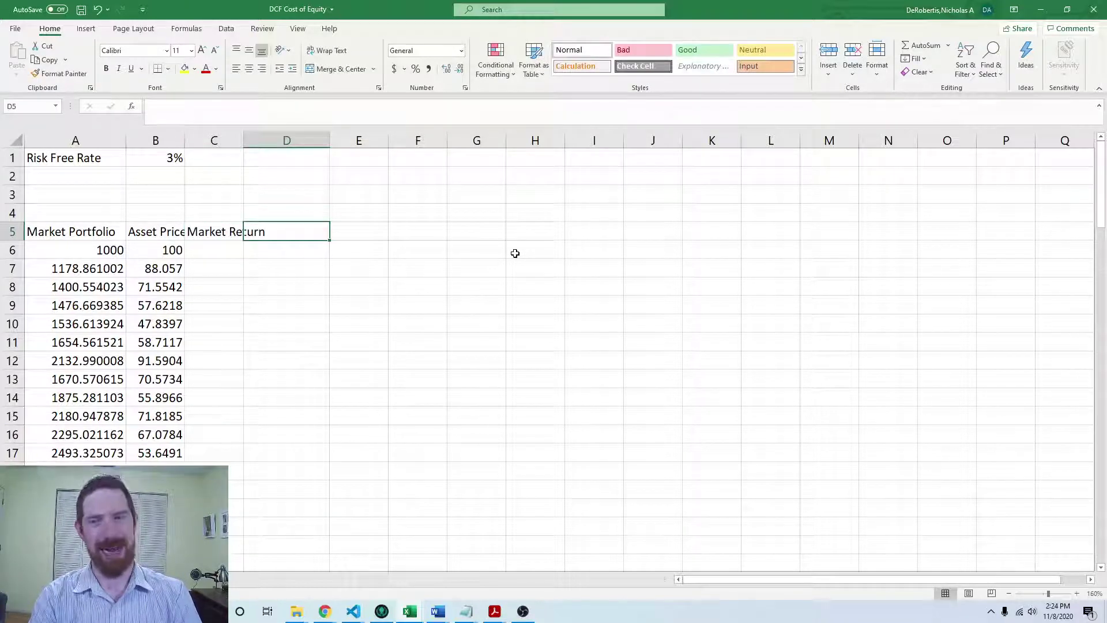
type("ASSE")
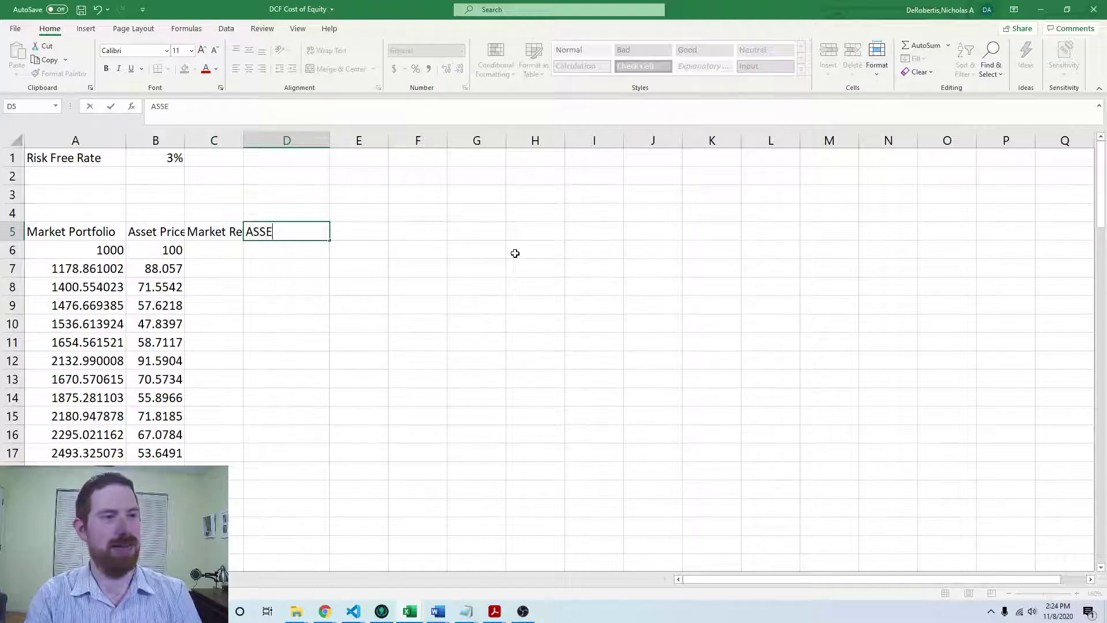
key("BackSpace")
key("BackSpace")
key("BackSpace")
type("sset Return")
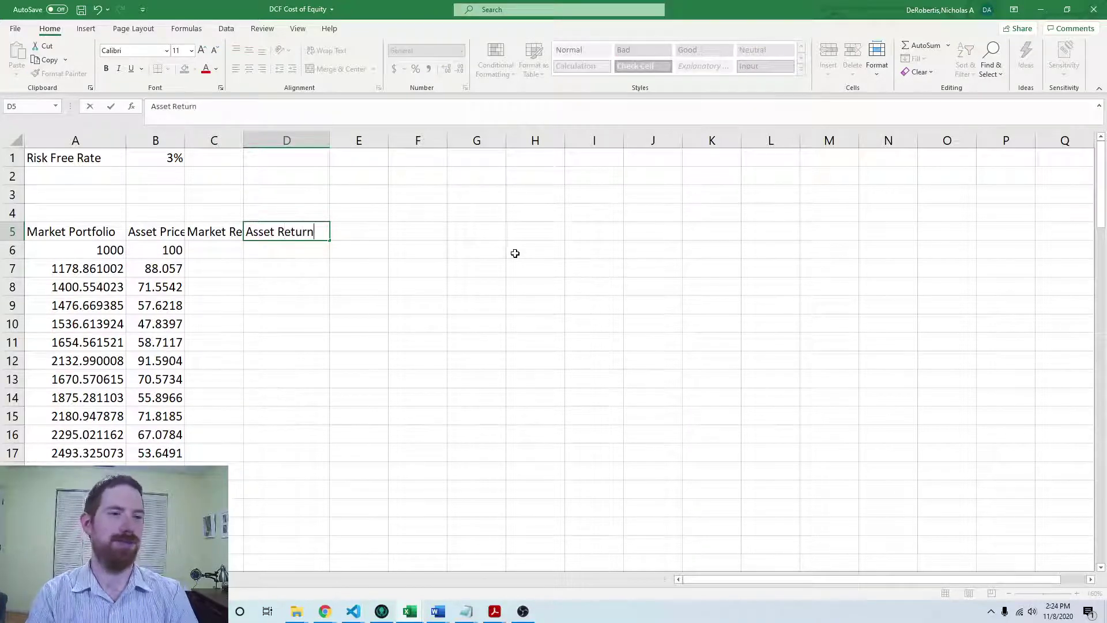
key("Return")
Discard a first return formula attempt and begin a new formula in C7.
key("Down")
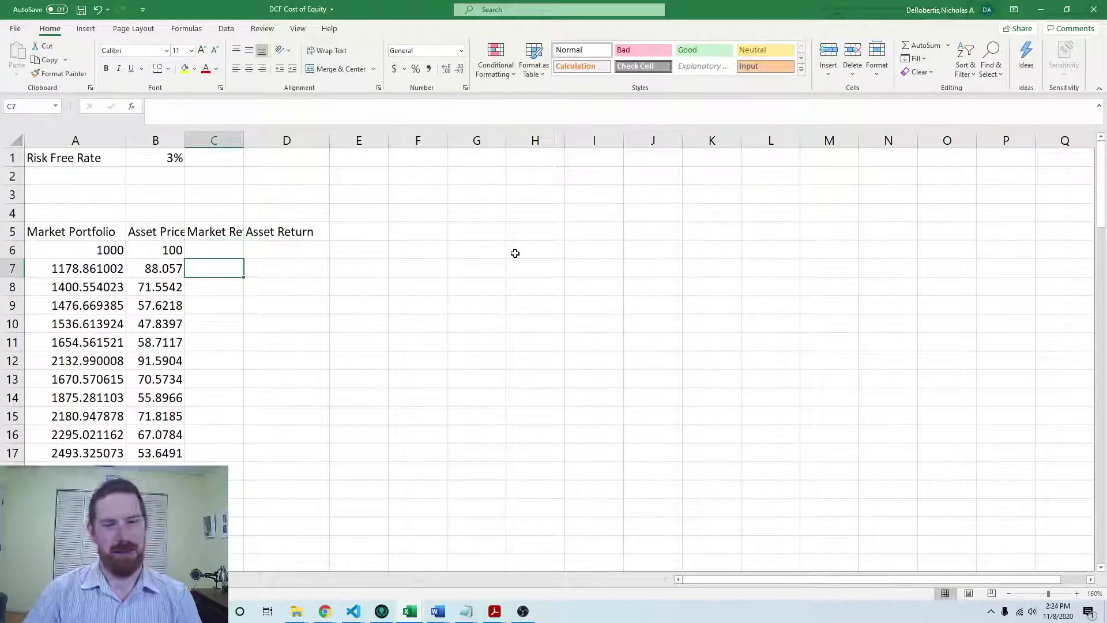
type("=A7/A6-1")
key("Escape")
key("Up")
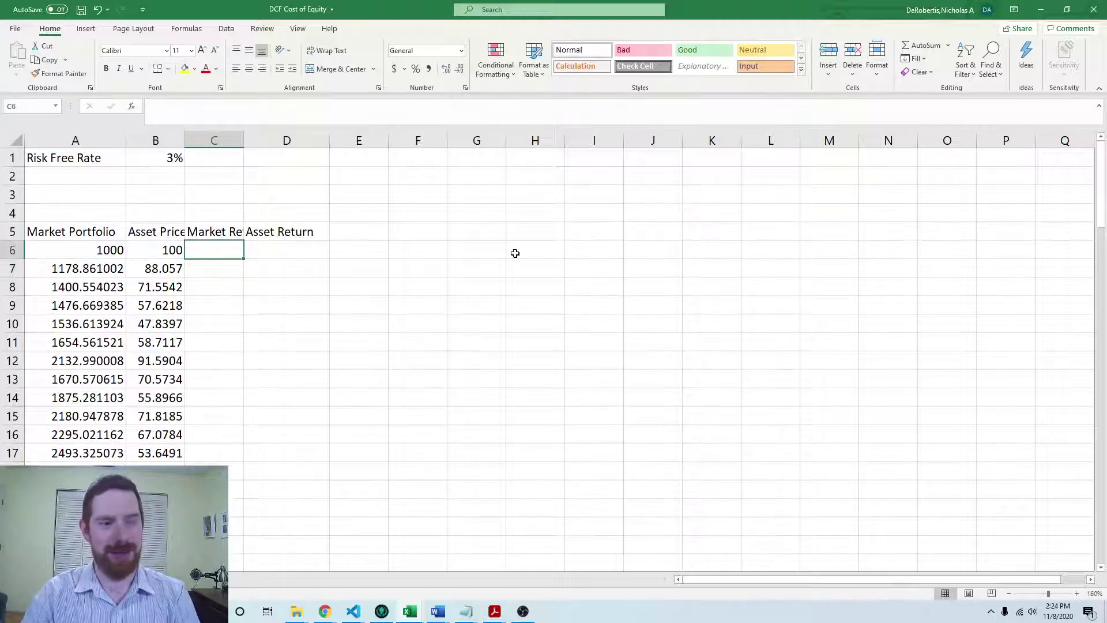
key("Right")
key("Left")
key("Left")
key("Left")
key("Right")
key("Right")
key("Left")
key("Left")
key("Right")
key("Right")
key("Right")
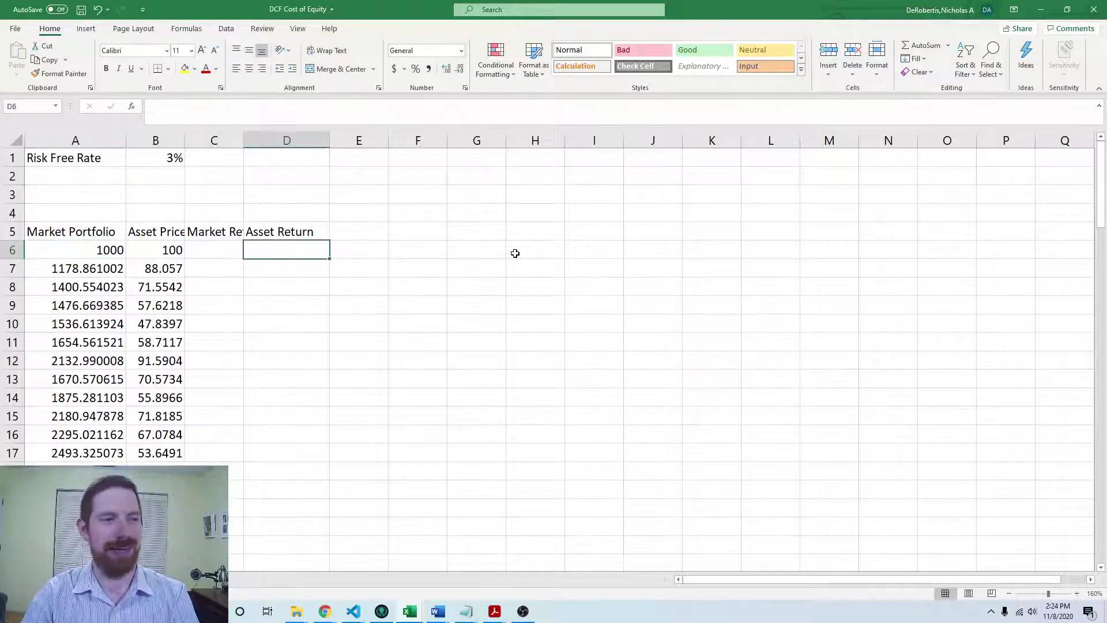
key("Left")
key("Down")
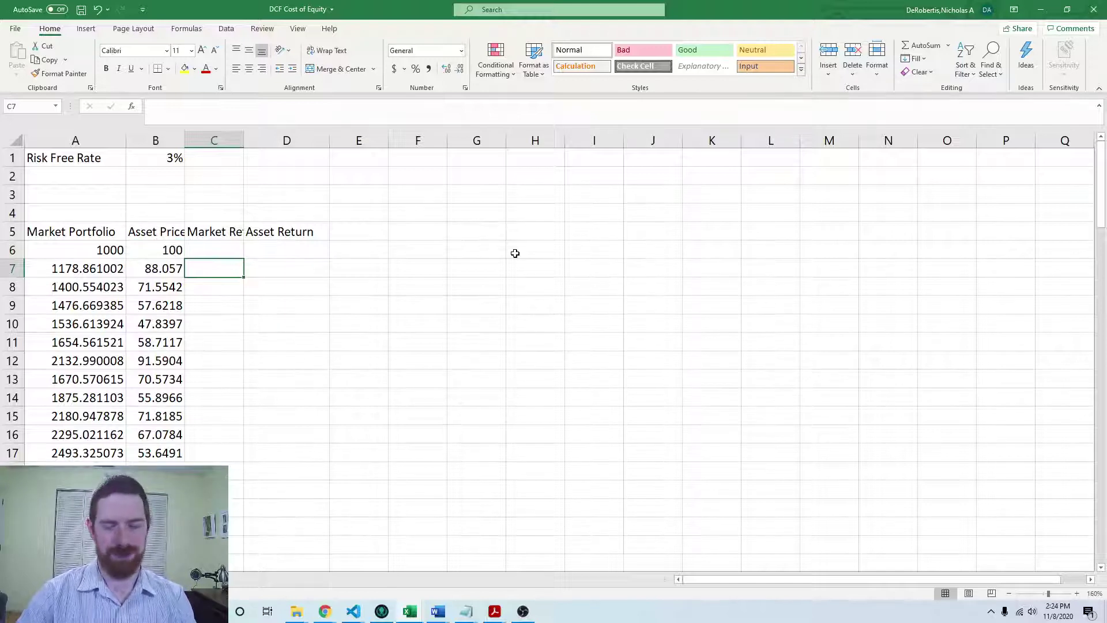
type("=")
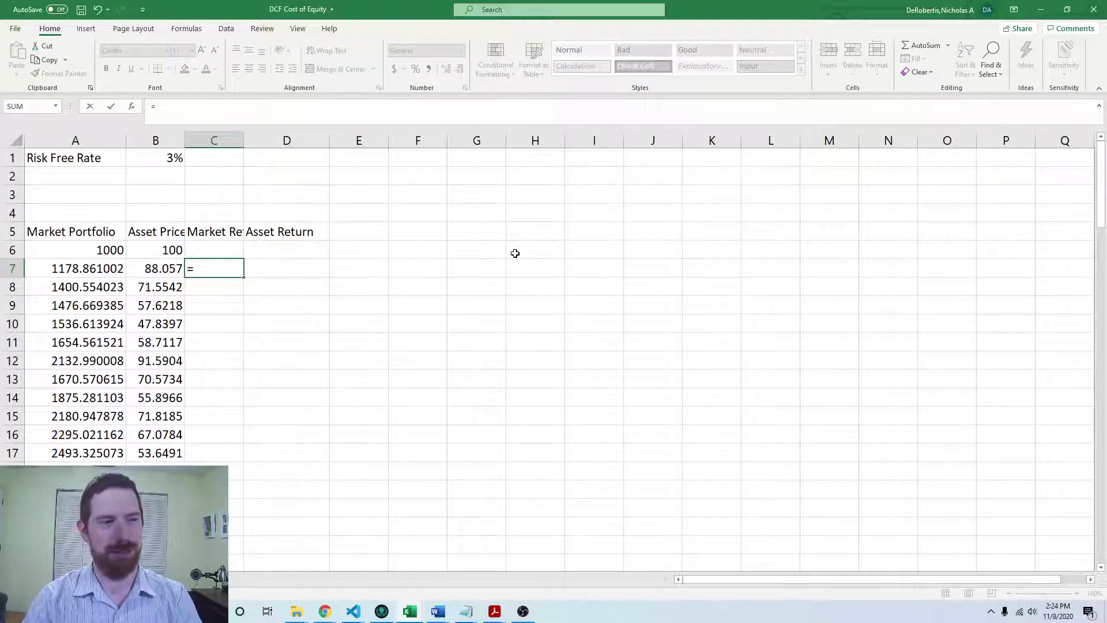
type("(")
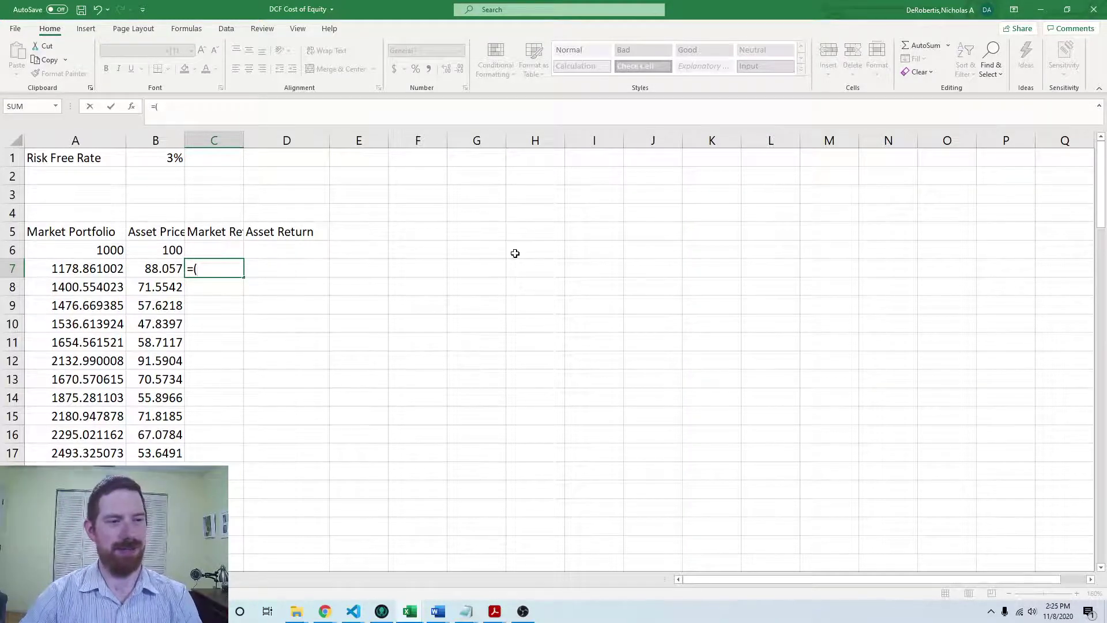
Complete =(A7-A6)/A6 in C7, giving a first market return of 0.17886.
key("Left")
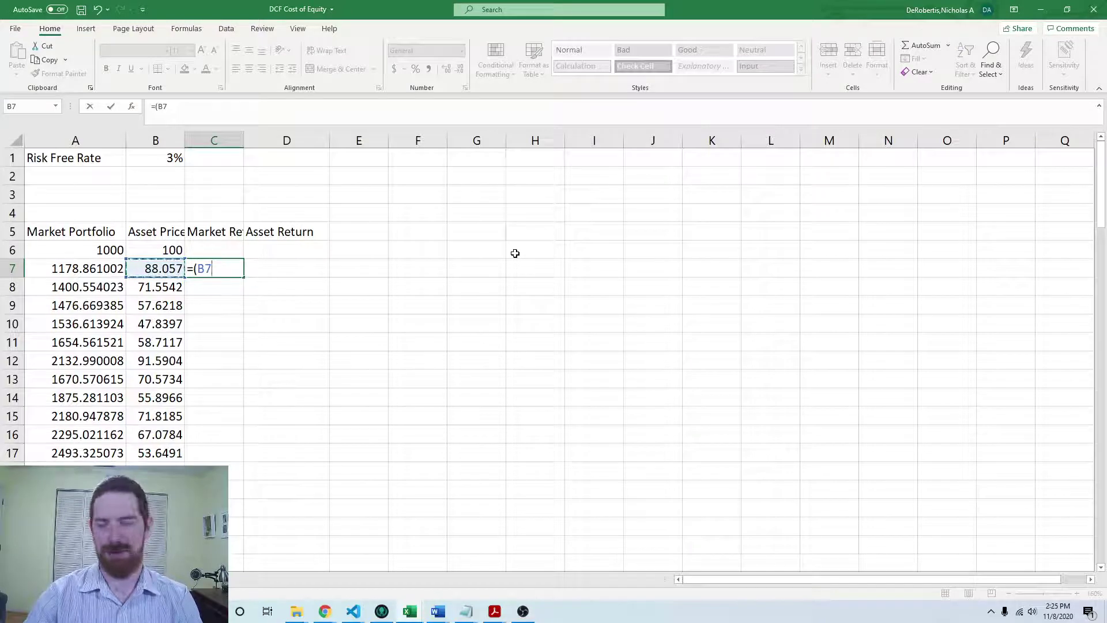
key("Left")
type("-")
key("Up")
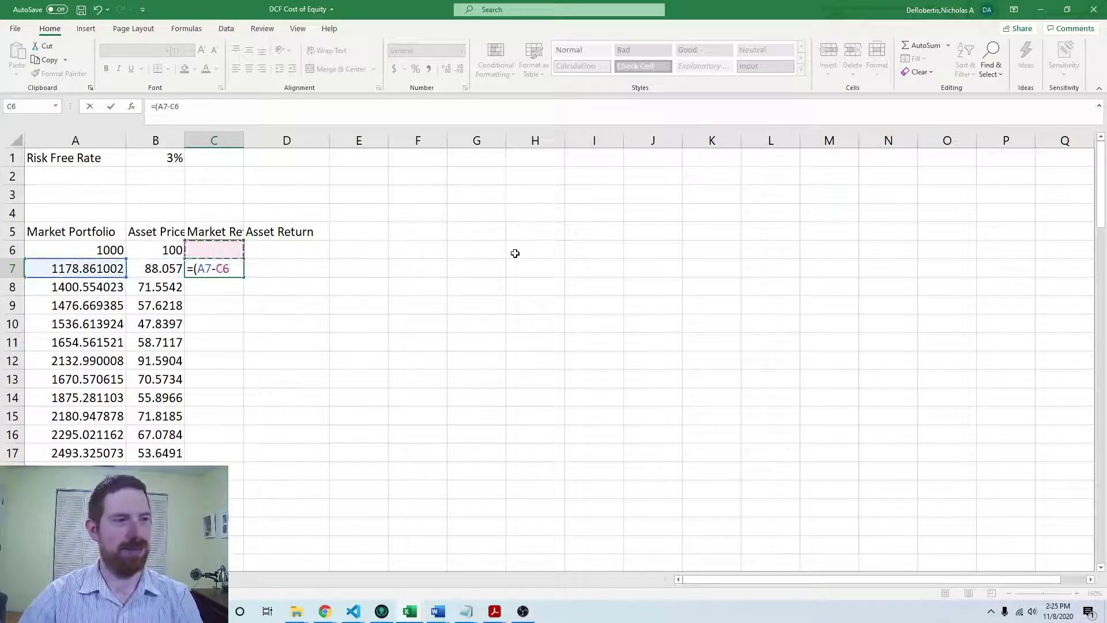
key("Left")
key("Left")
type("/")
key("Up")
key("Left")
key("Left")
type(")")
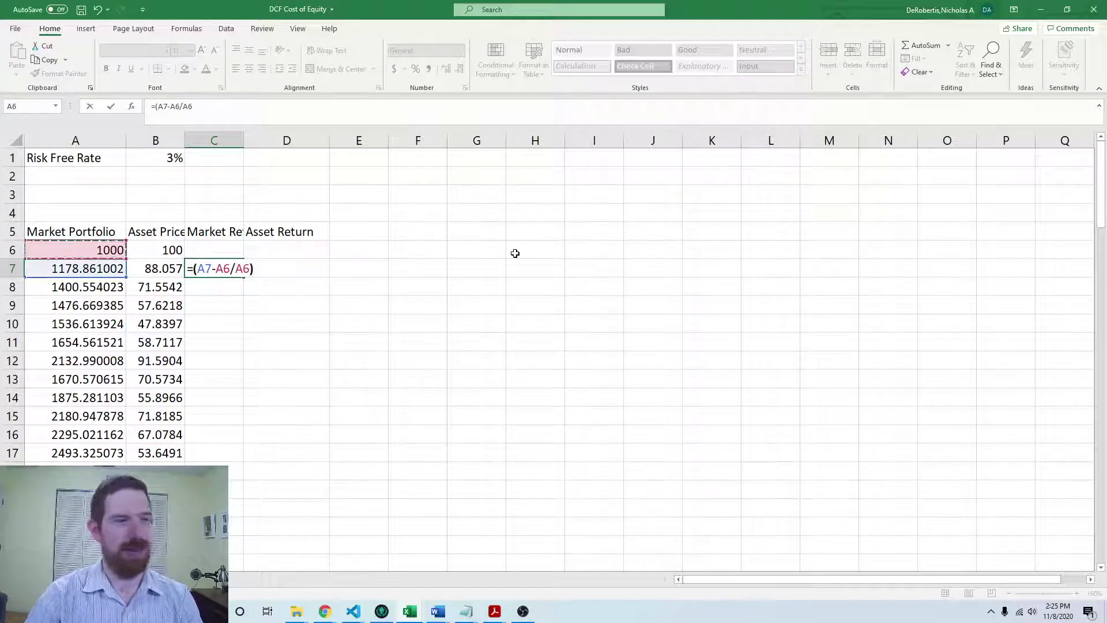
key("BackSpace")
key("BackSpace")
key("BackSpace")
key("BackSpace")
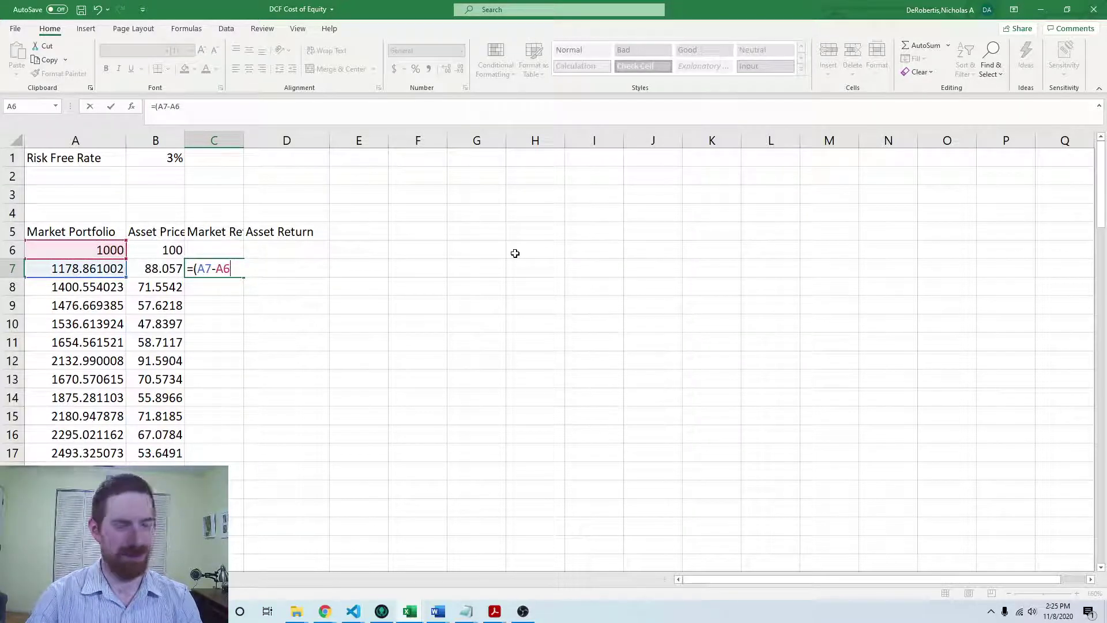
type(")/")
key("Up")
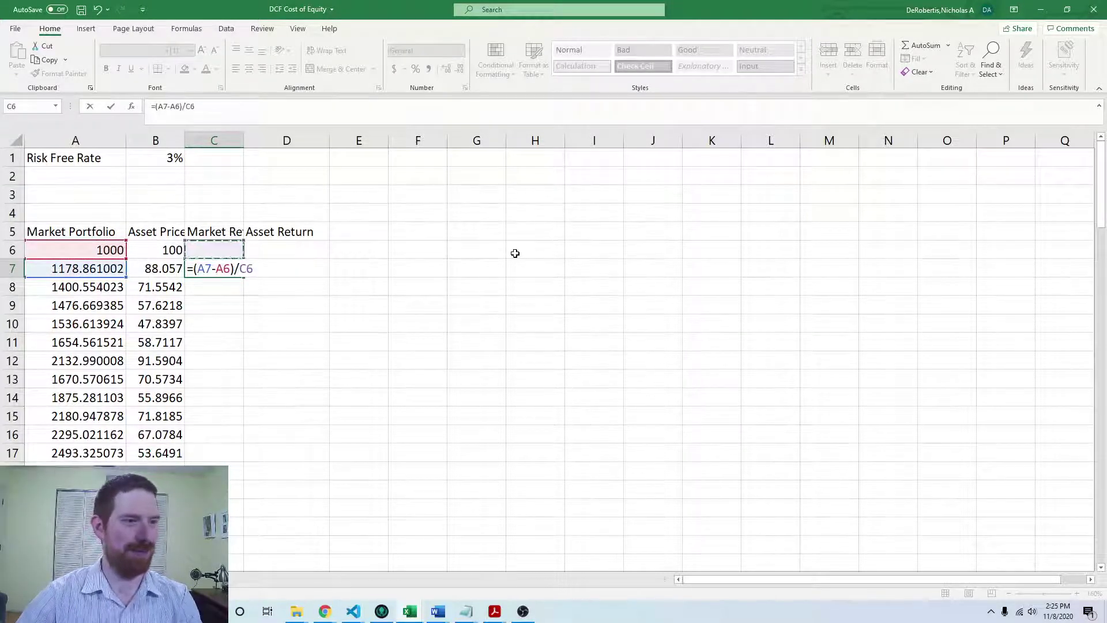
key("Left")
key("Left")
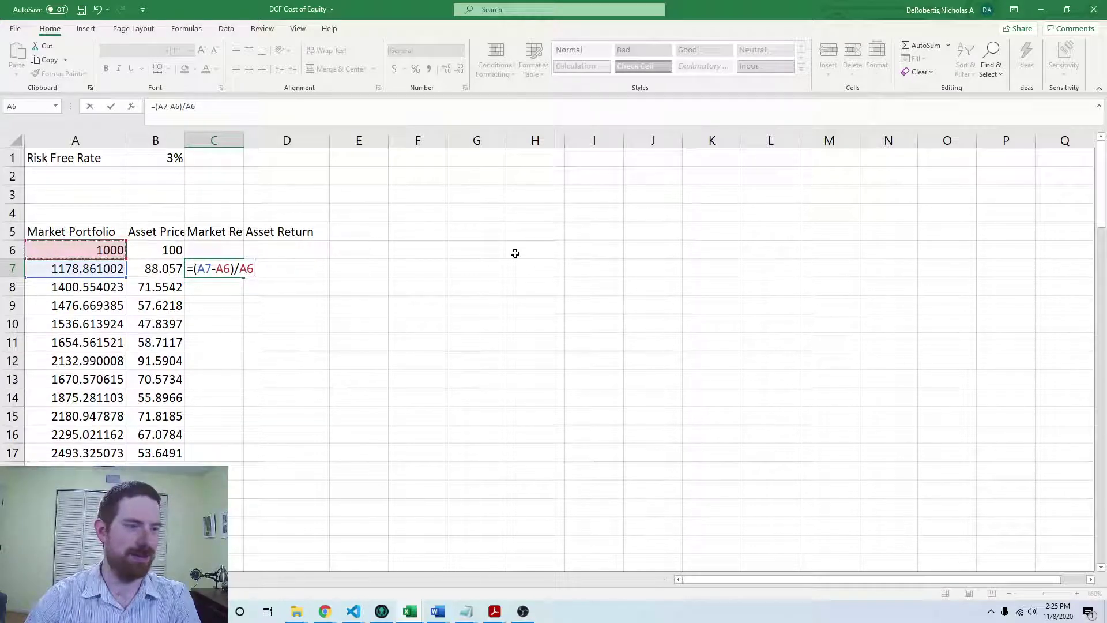
key("Return")
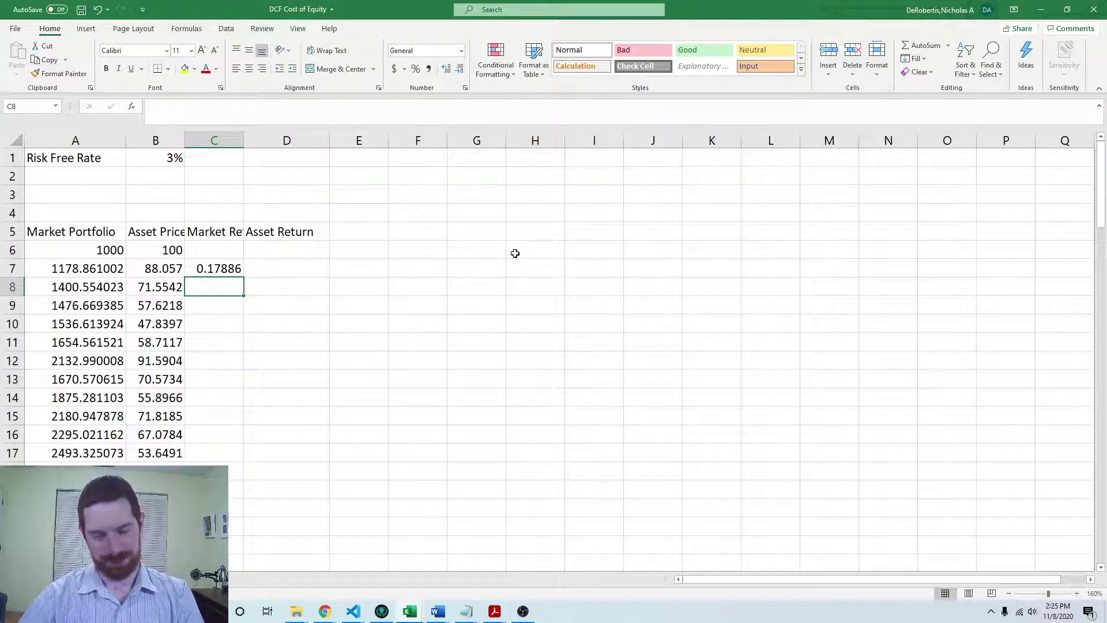
key("Up")
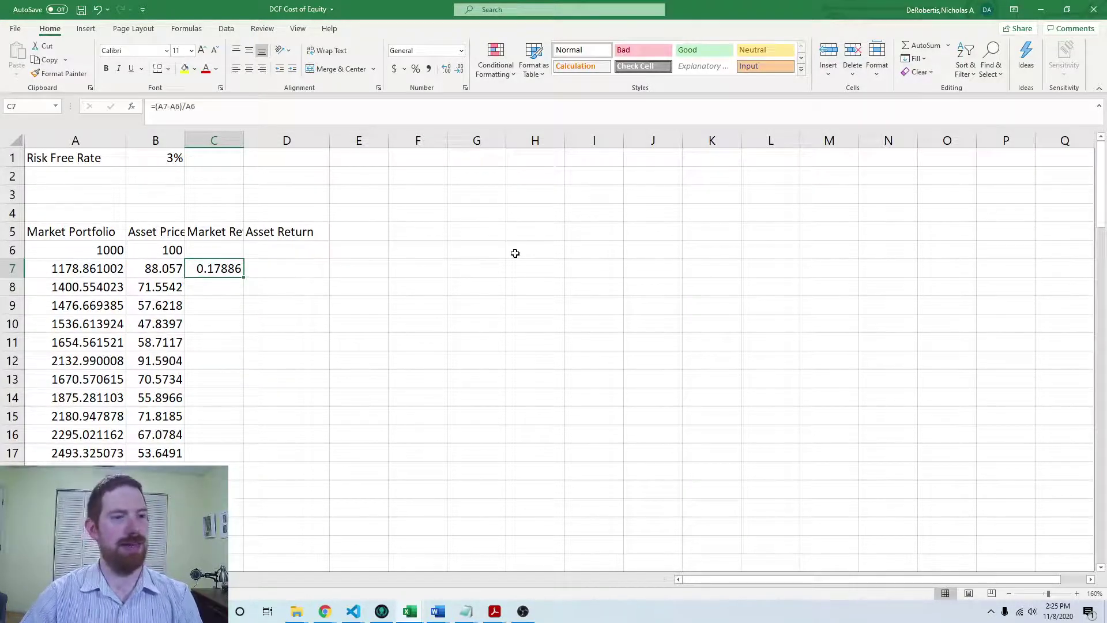
Fill the market return formula down column C and check the copied references.
double_click(244, 277)
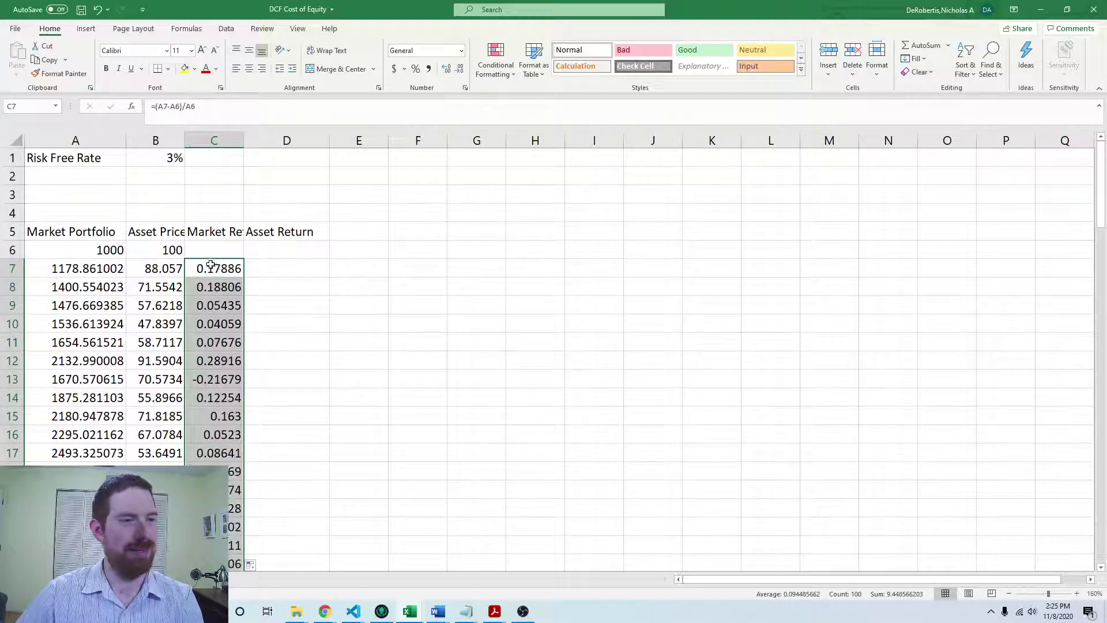
left_click(216, 323)
left_click(285, 113)
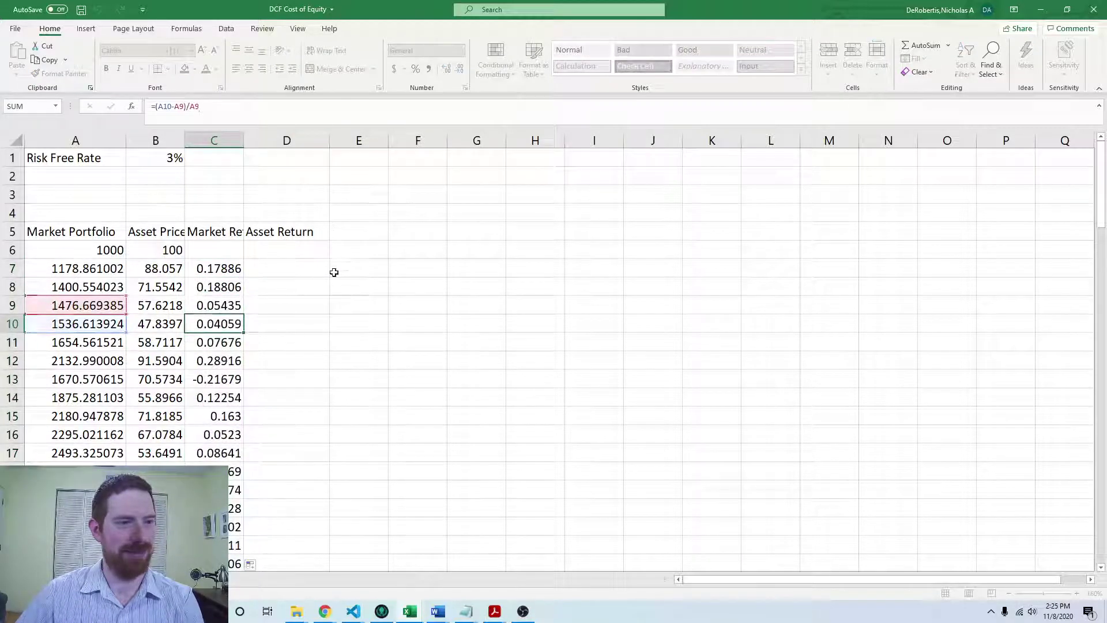
left_click(234, 269)
Copy the return formula into D7 and fill the asset returns down column D.
left_click_drag(246, 277, 311, 273)
left_click(291, 269)
left_click(305, 114)
left_click(326, 274)
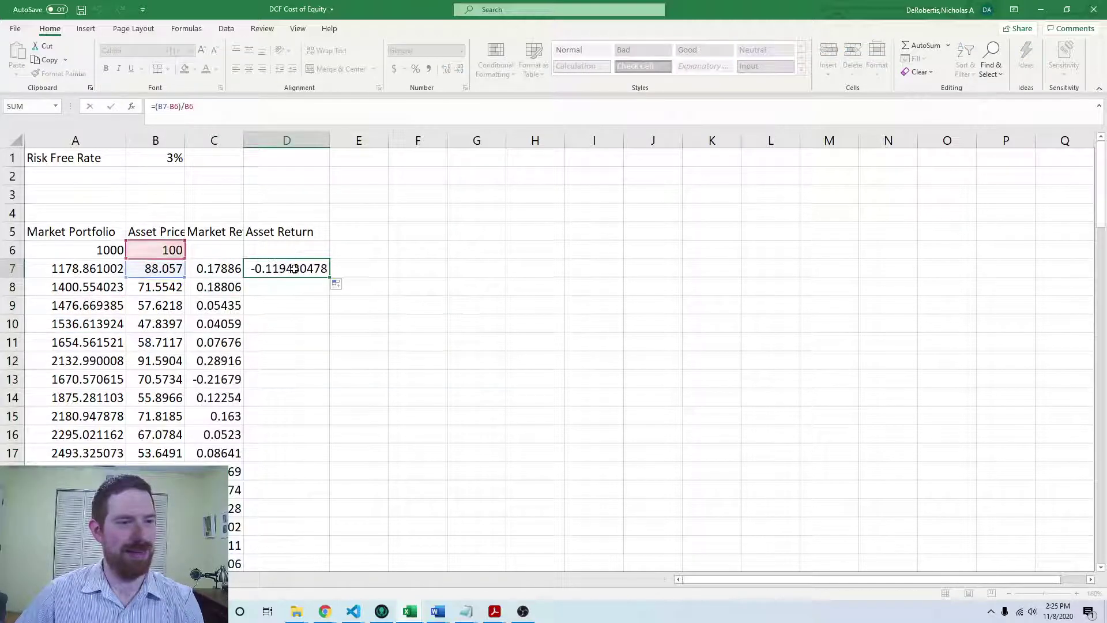
double_click(331, 278)
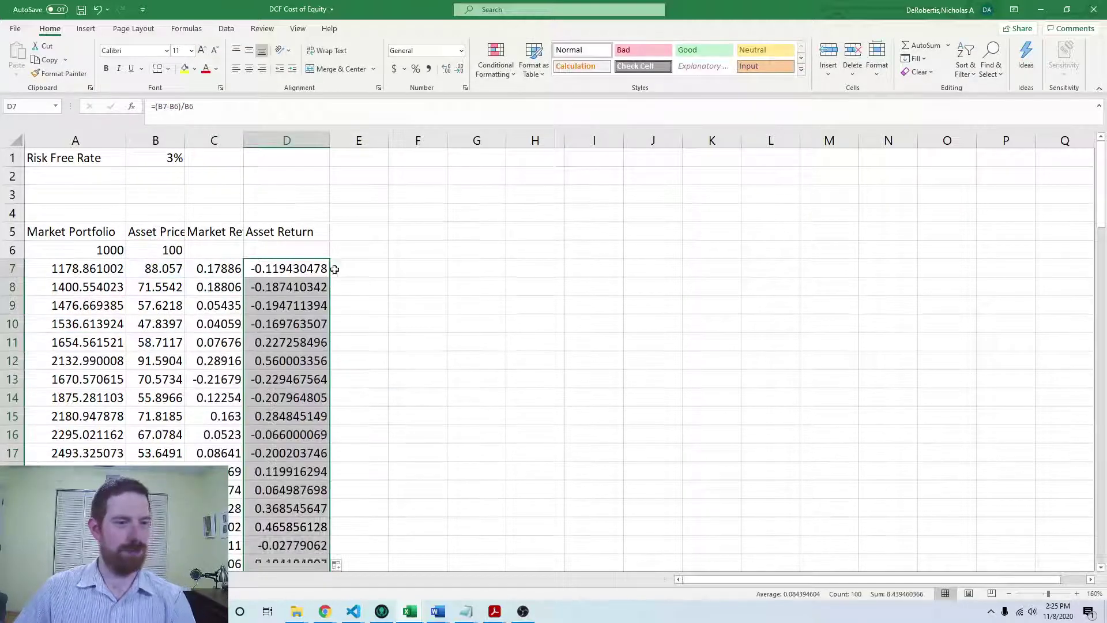
left_click(477, 249)
left_click(171, 329)
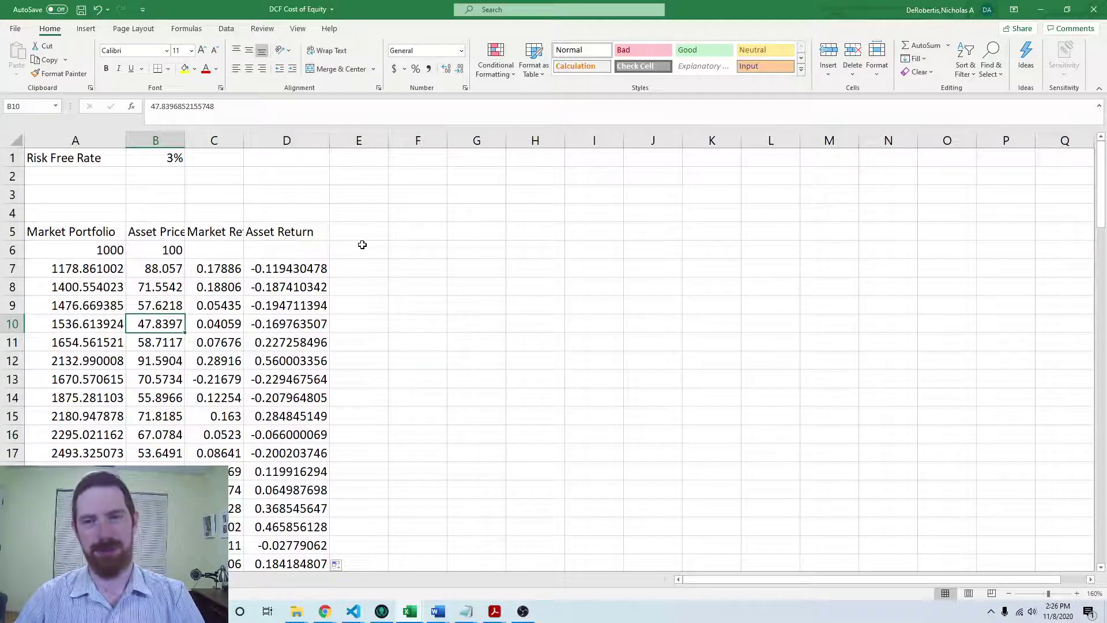
left_click(364, 227)
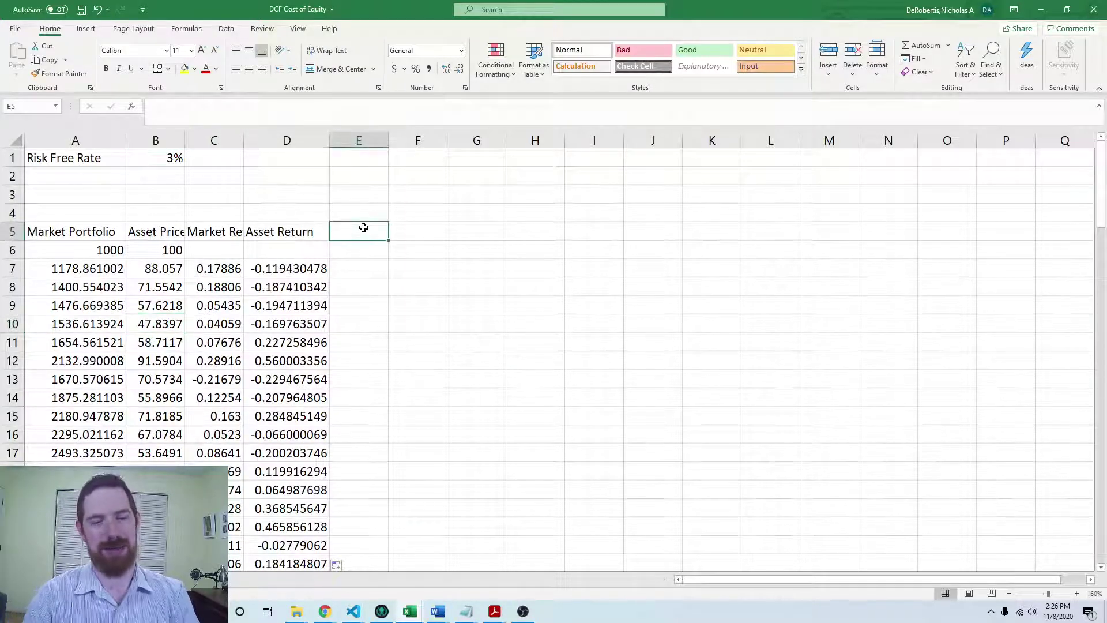
Add an MRP heading in E5 and enter =C7-$B$1 in E7.
type("MRP")
key("Return")
key("Return")
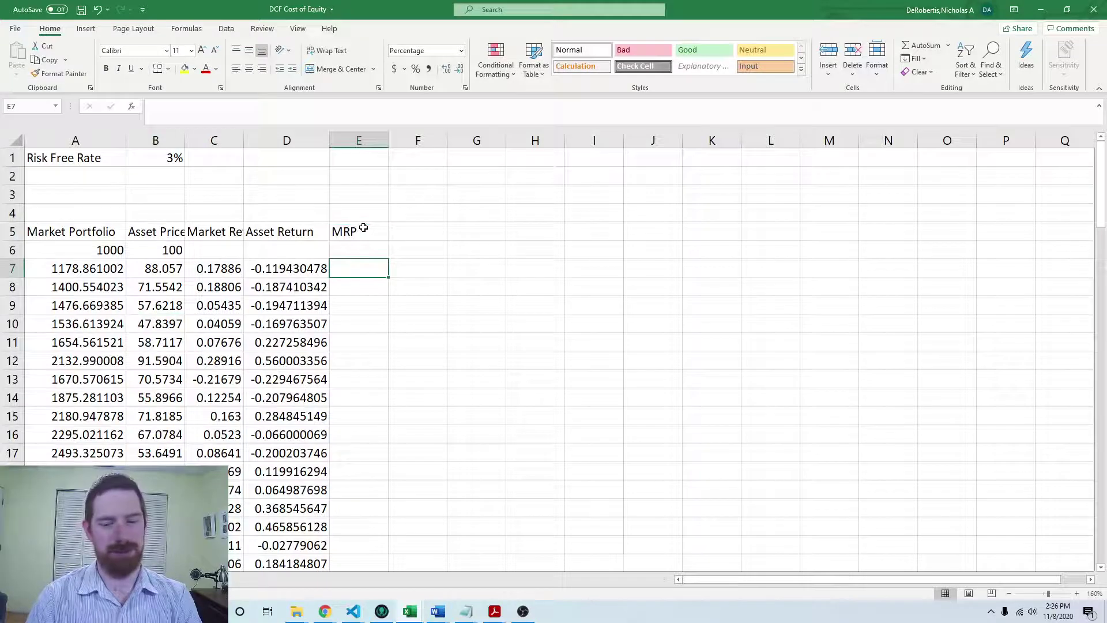
type("=")
key("Left")
key("Left")
type("-")
left_click(174, 158)
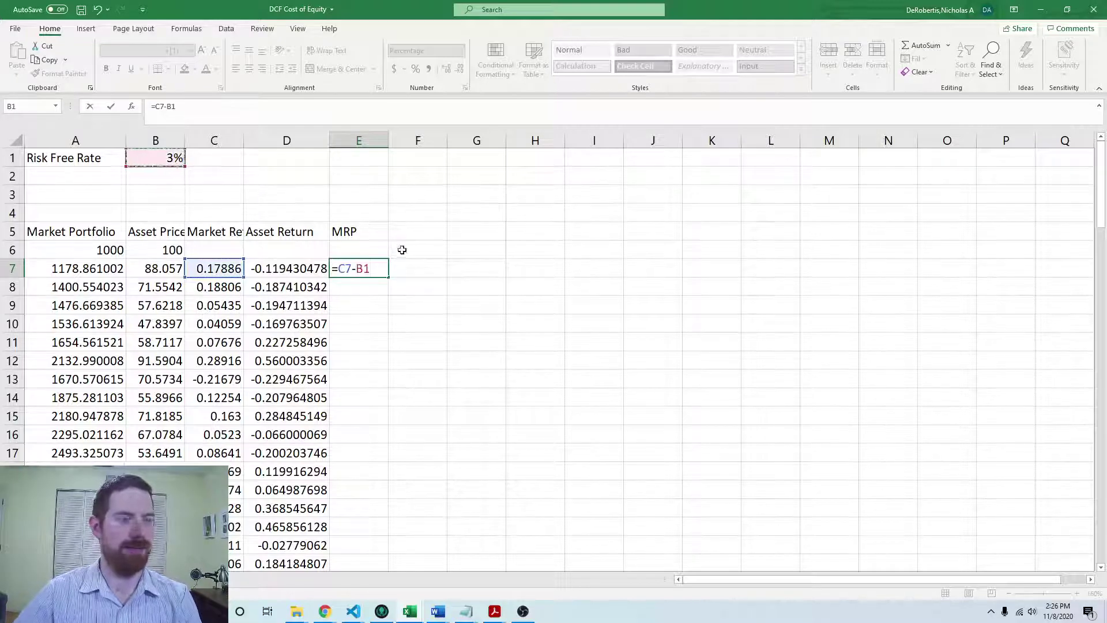
key("F4")
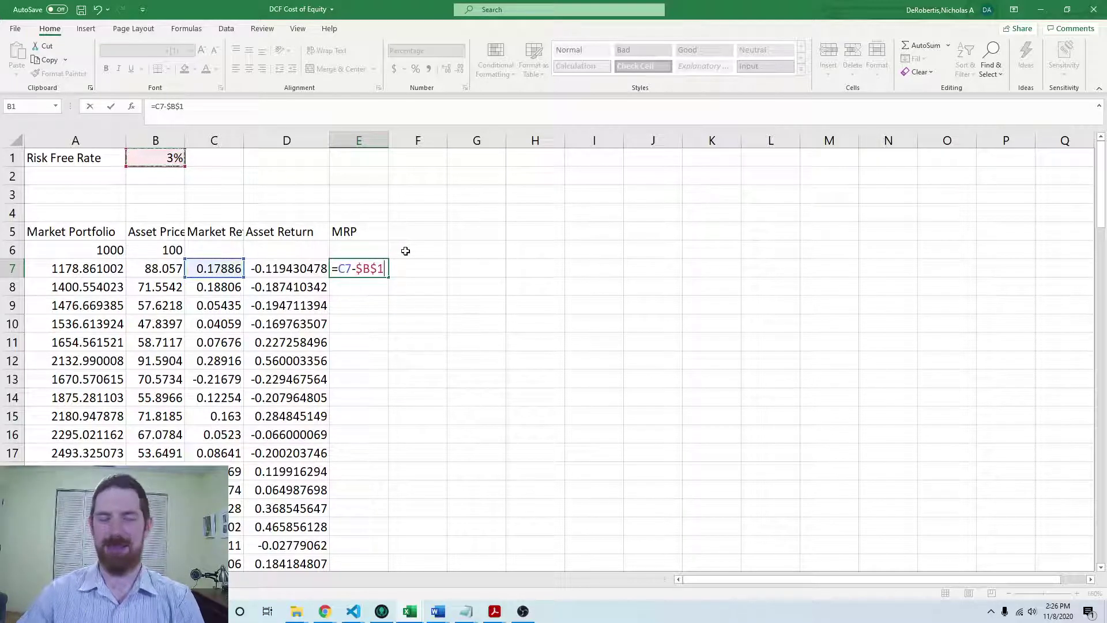
key("Return")
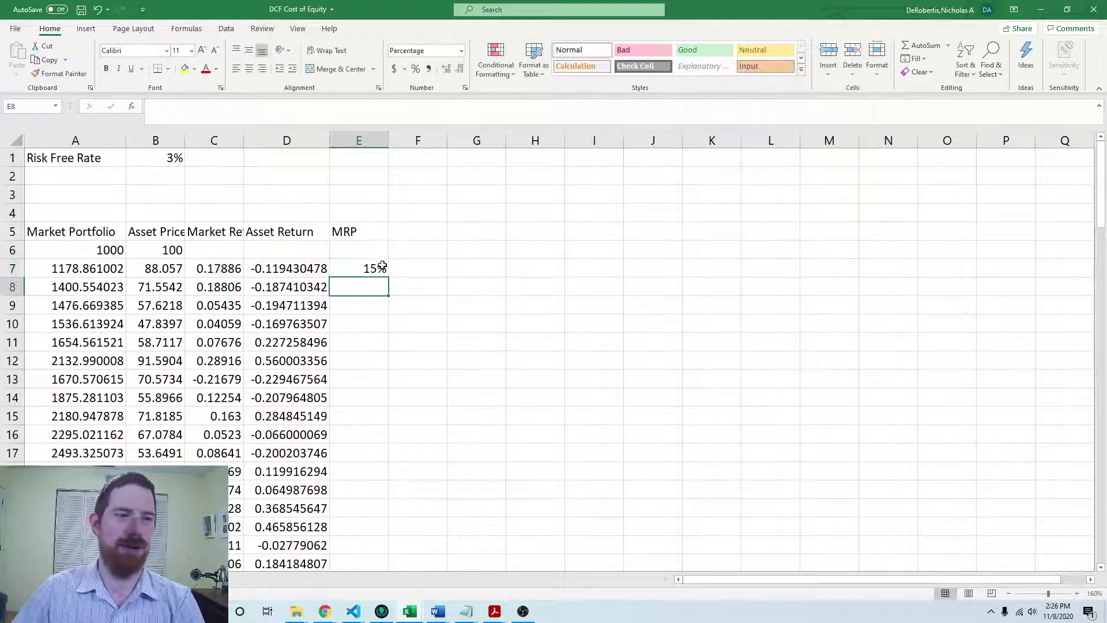
Fill the MRP formula down column E and spot-check the formula in E13.
left_click(379, 268)
double_click(389, 280)
left_click(363, 392)
left_click(370, 374)
key("F2")
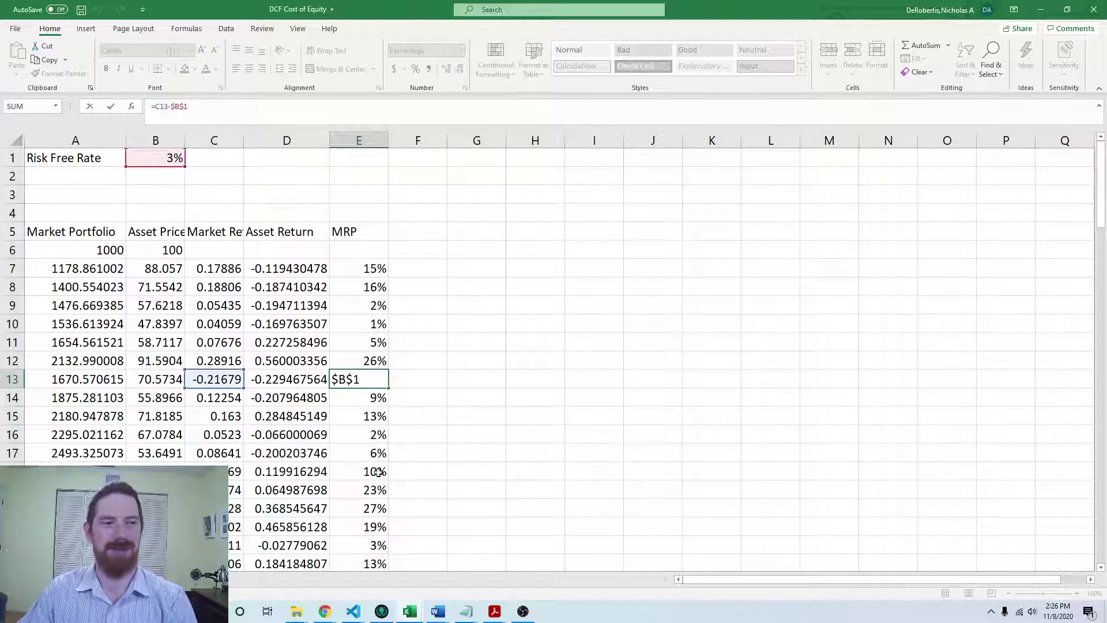
key("Escape")
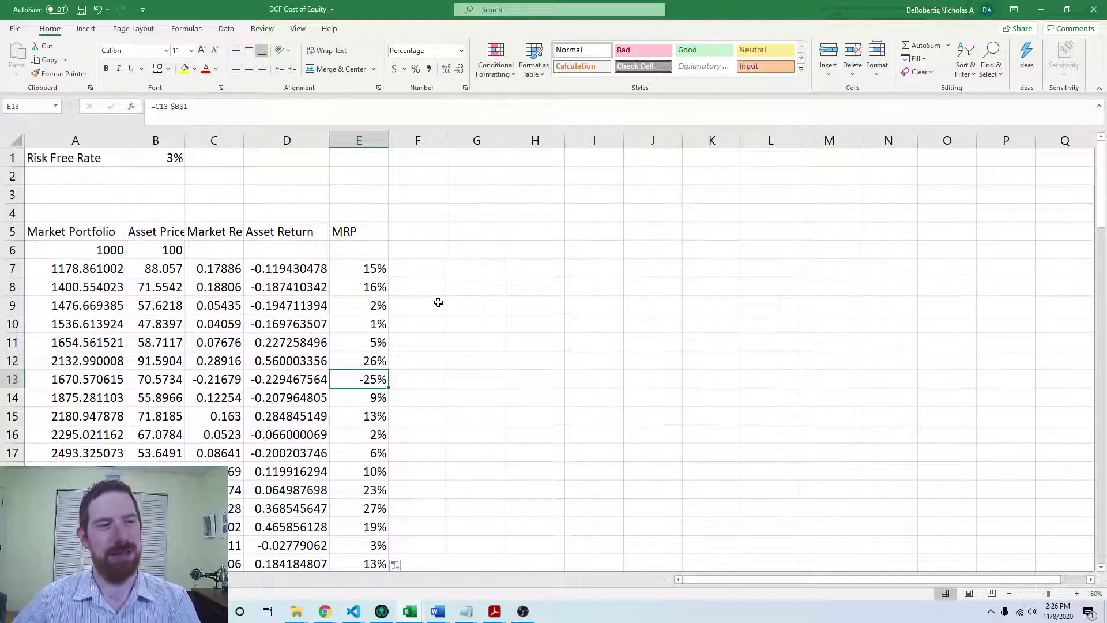
left_click(451, 218)
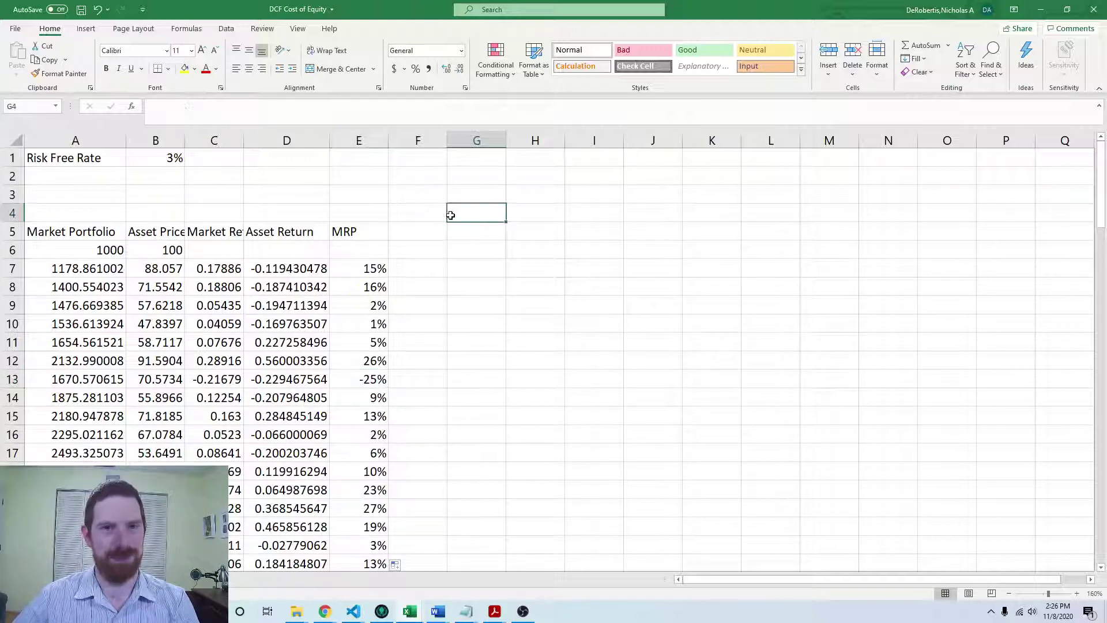
Switch to the Data ribbon, then go to the File backstage Home page.
left_click(227, 29)
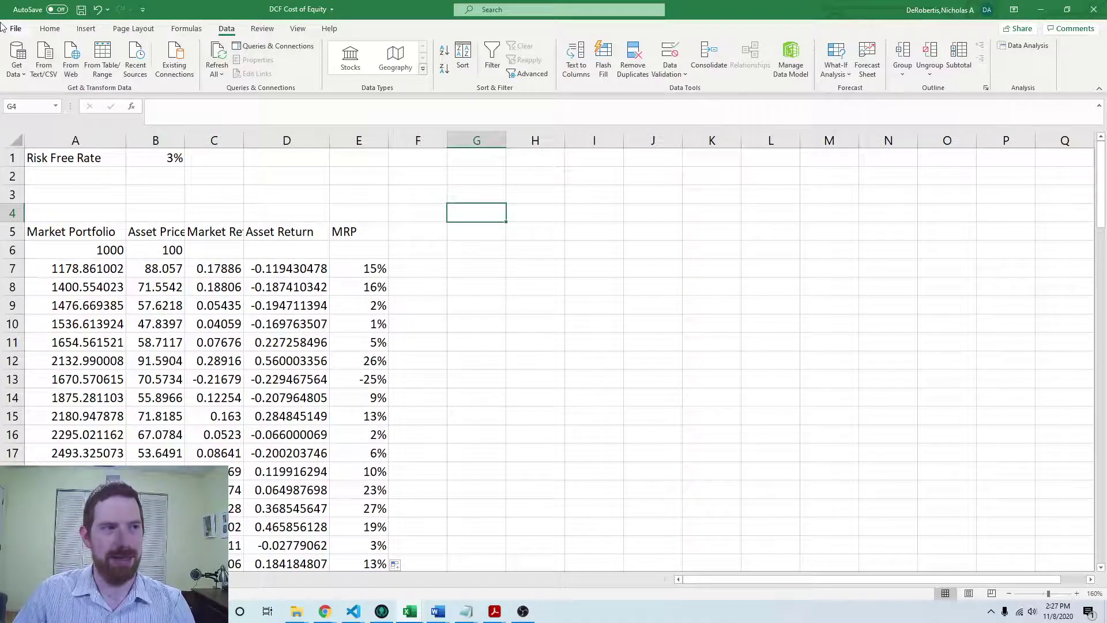
left_click(22, 27)
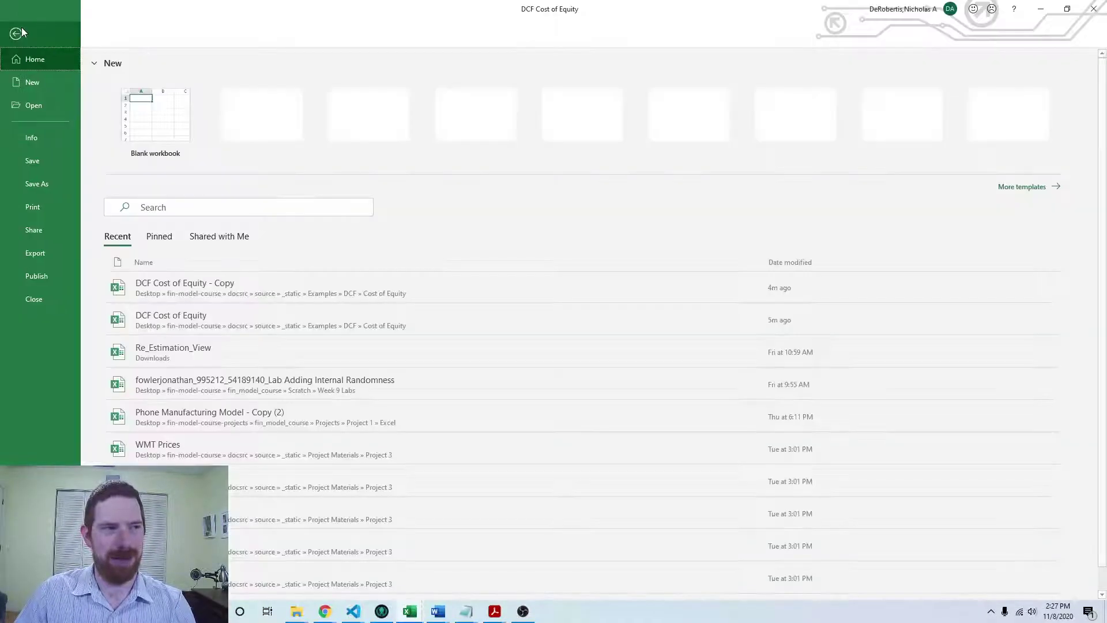
Verify in Options > Add-ins that Analysis ToolPak is checked, then cancel back to the sheet.
left_click(29, 577)
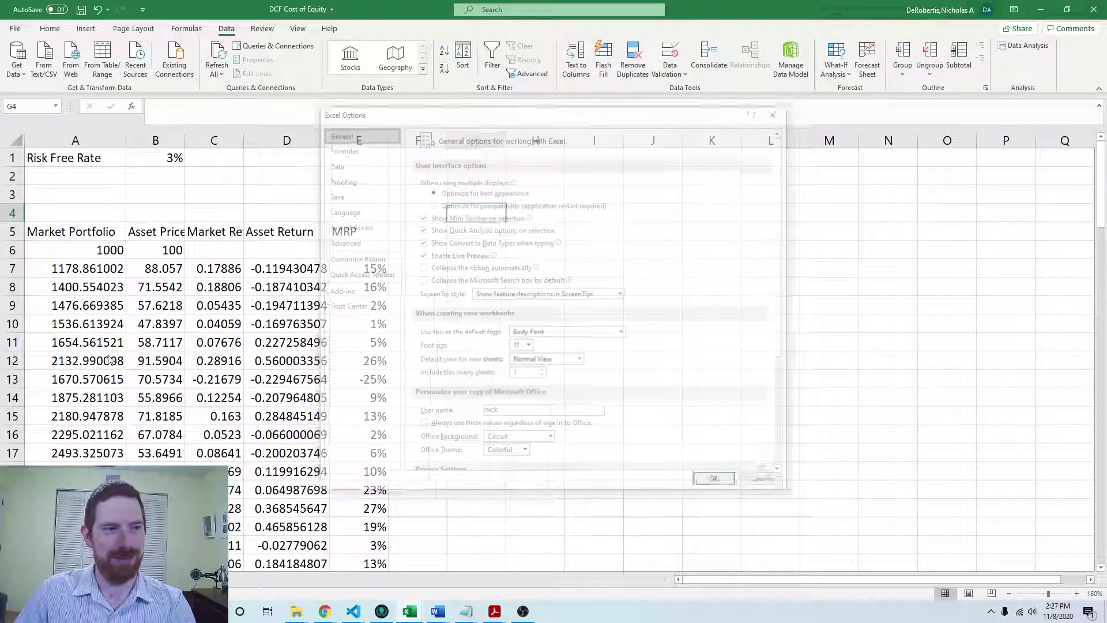
left_click(353, 291)
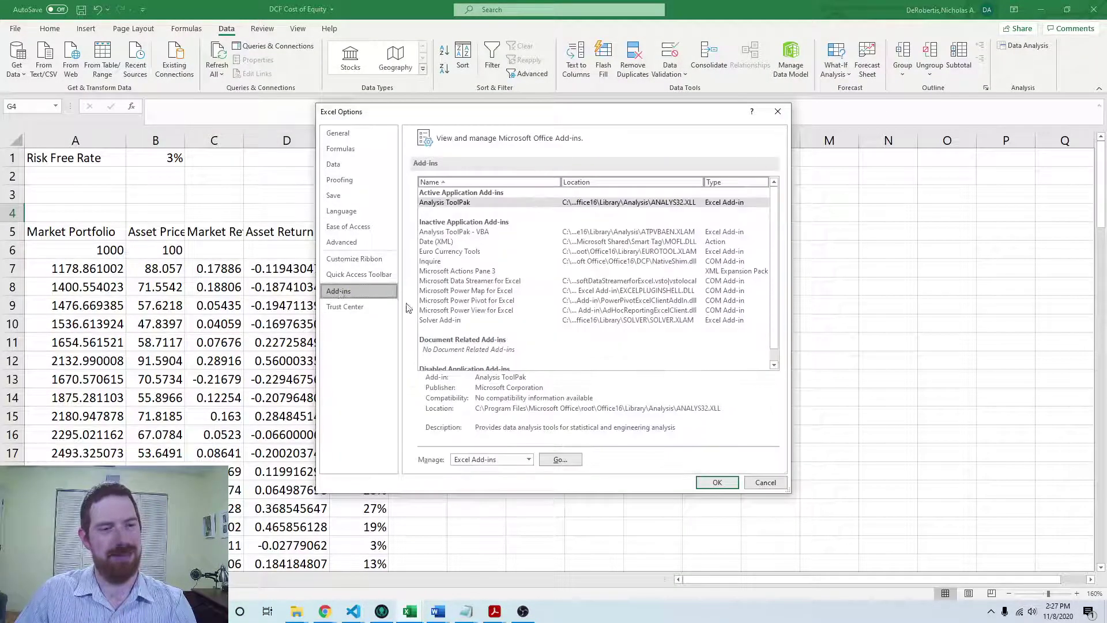
left_click(559, 460)
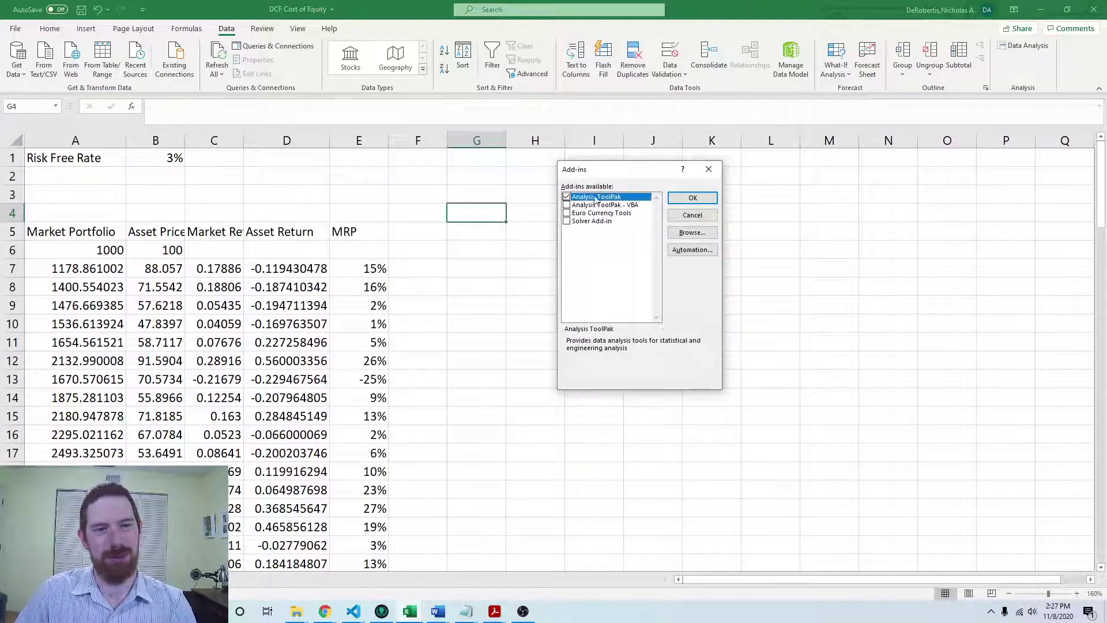
left_click(692, 215)
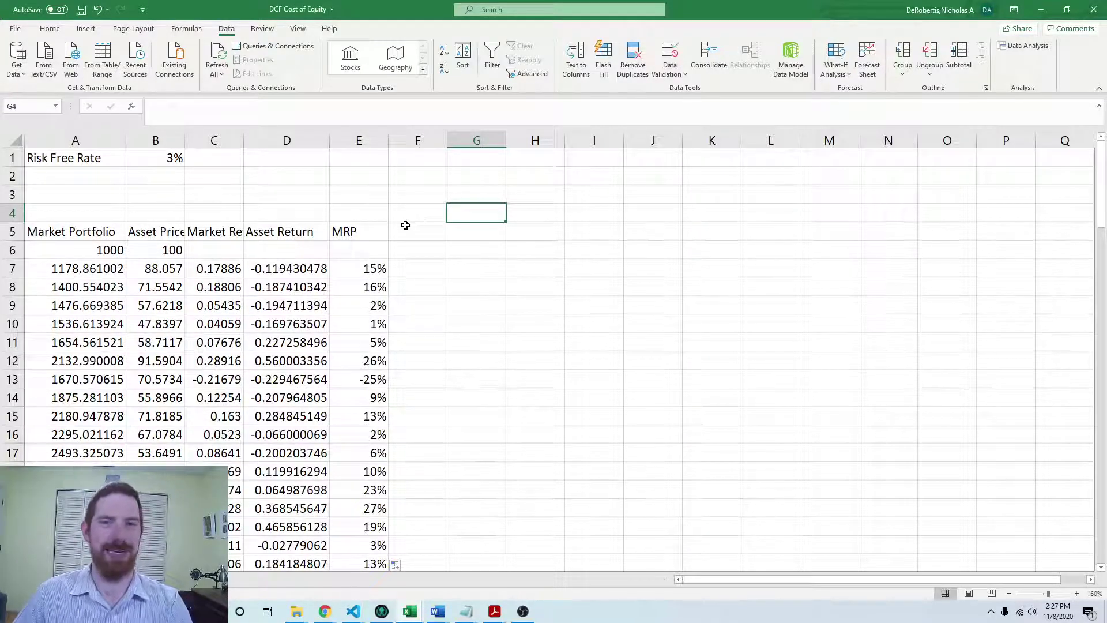
left_click(561, 230)
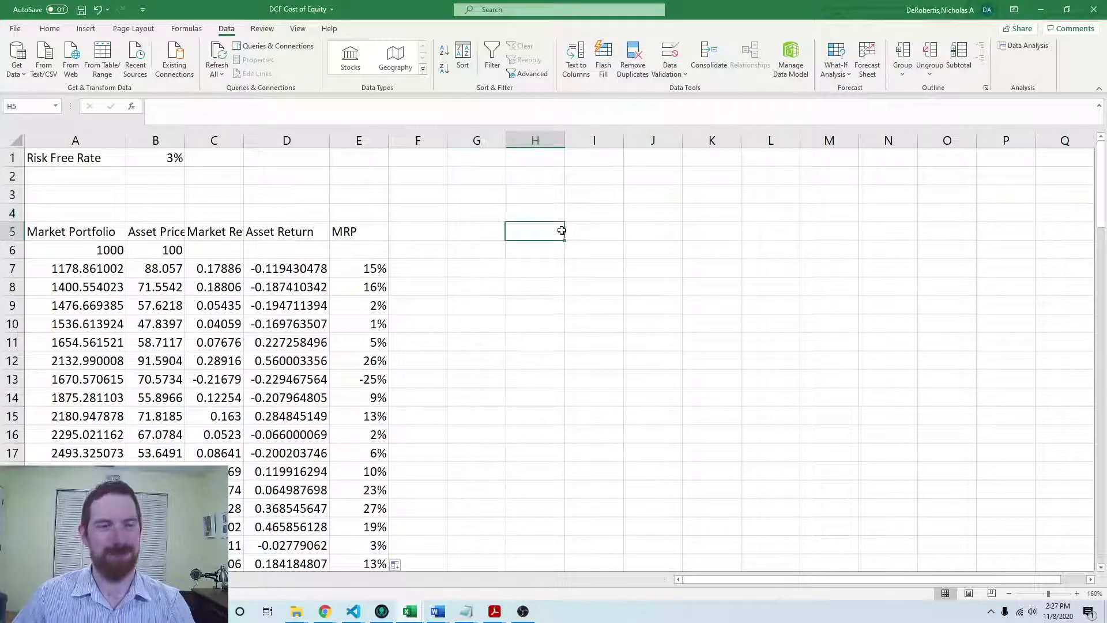
Choose Regression from the Data Analysis tool list.
left_click(1045, 46)
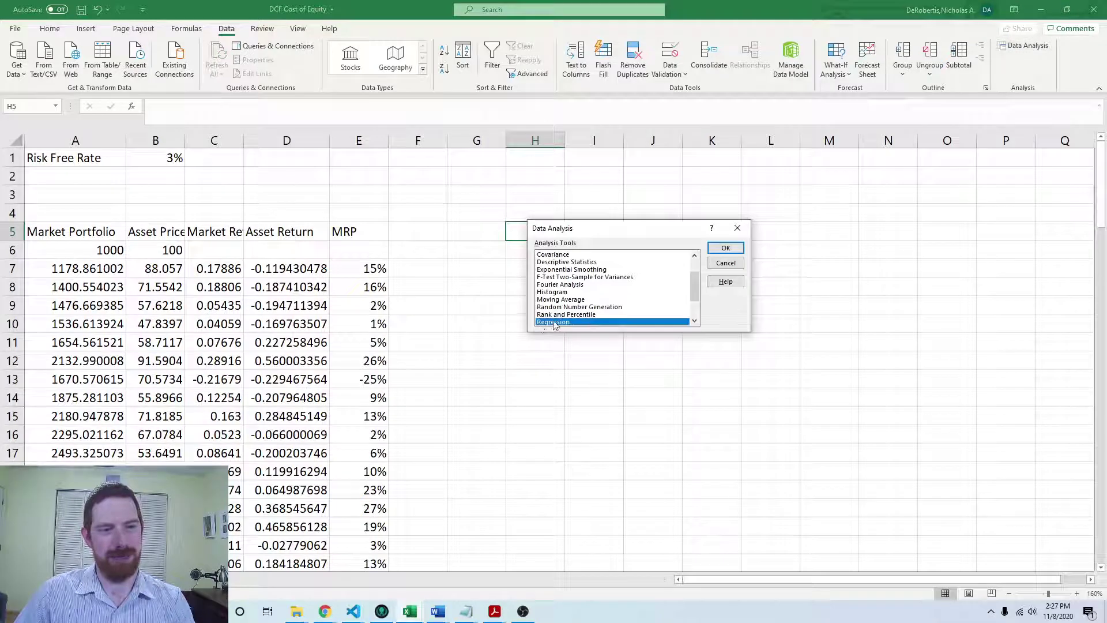
scroll(573, 304, "down", 2)
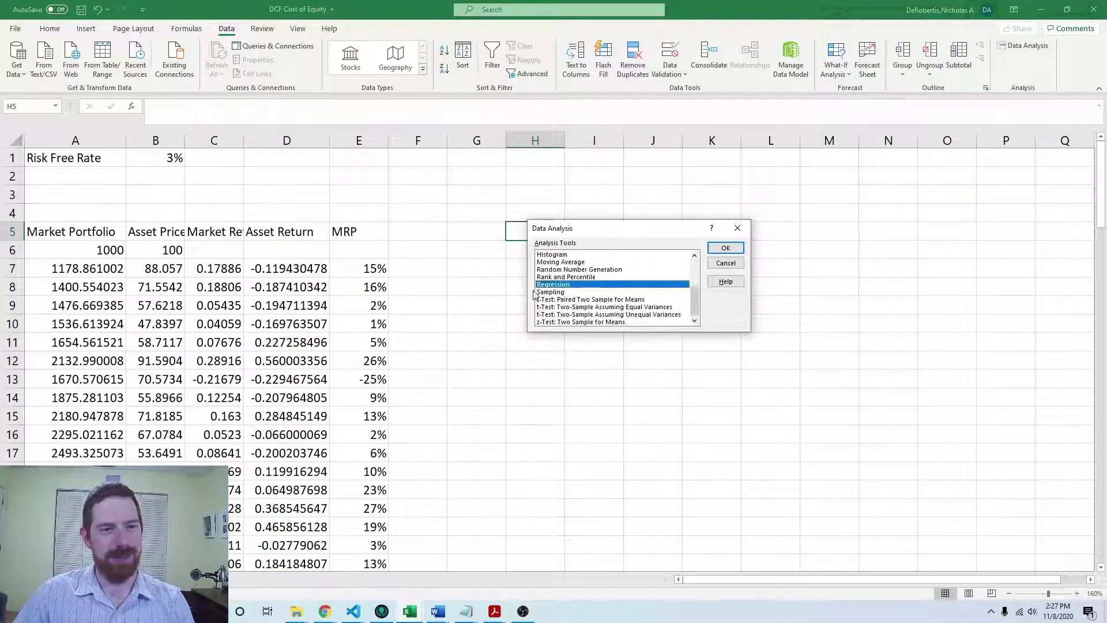
left_click(725, 249)
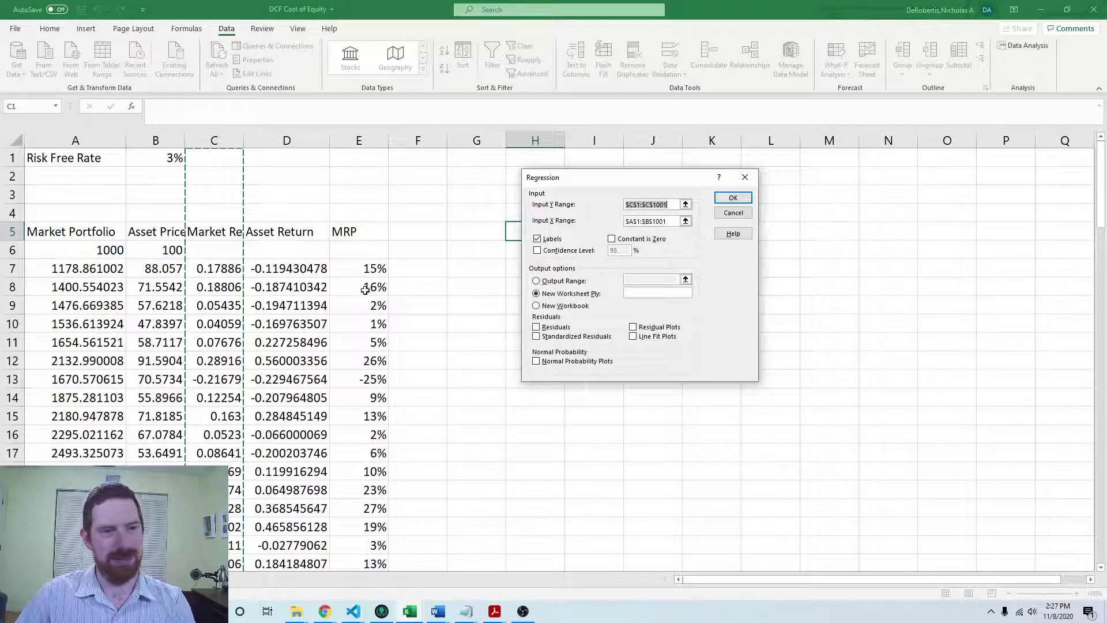
Set the Regression Input Y Range to the asset returns $D$7:$D$106.
left_click(367, 270)
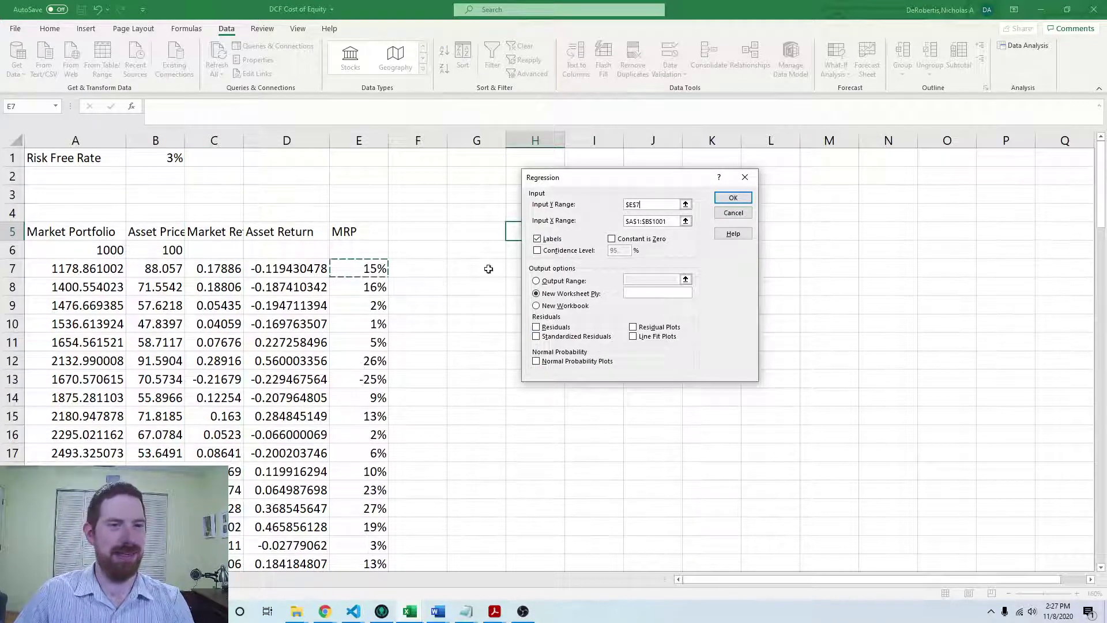
key("ctrl+shift+Down")
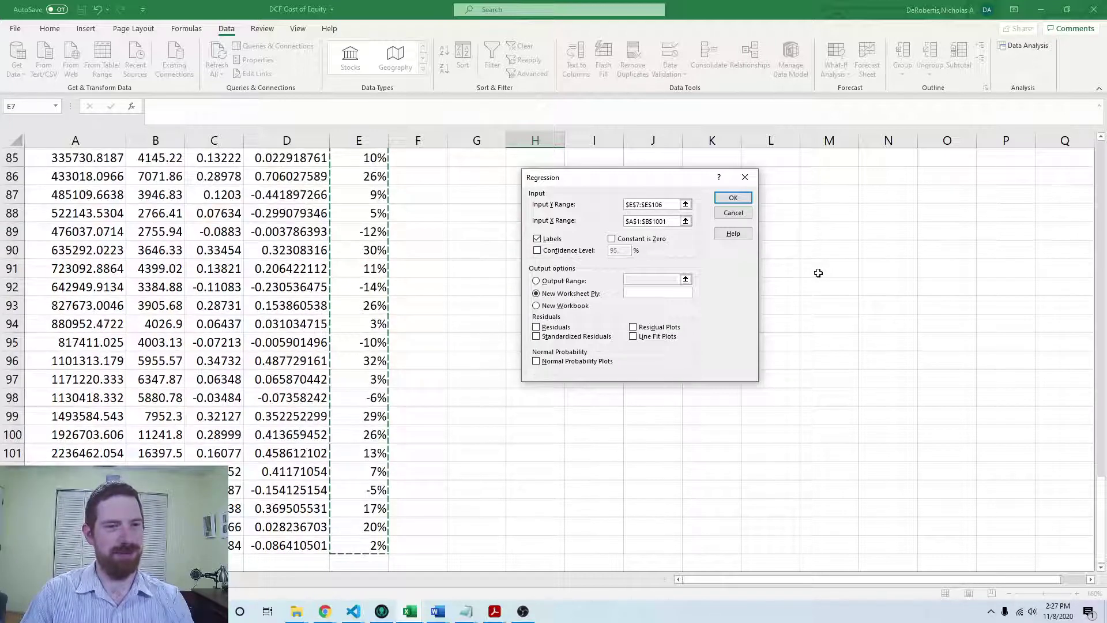
left_click(301, 305)
scroll(233, 413, "up", 5)
scroll(302, 521, "down", 6)
left_click(302, 491)
key("ctrl+shift+Up")
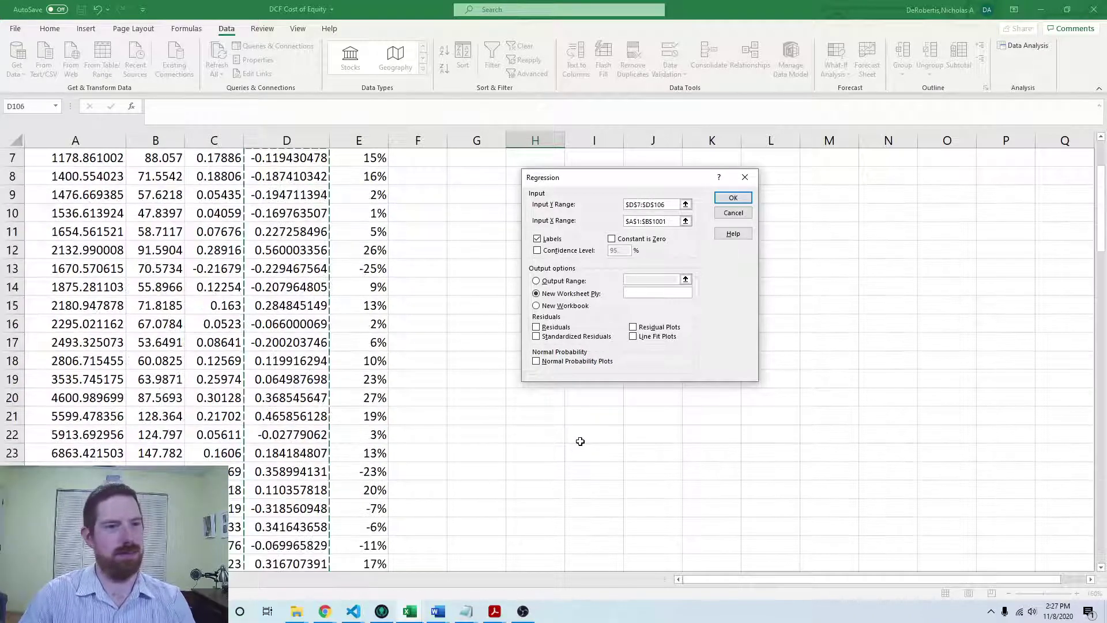
scroll(474, 355, "up", 2)
Set Input X Range to MRP $E$7:$E$106, untick Labels, and run the regression.
left_click_drag(671, 220, 626, 221)
key("BackSpace")
left_click(364, 267)
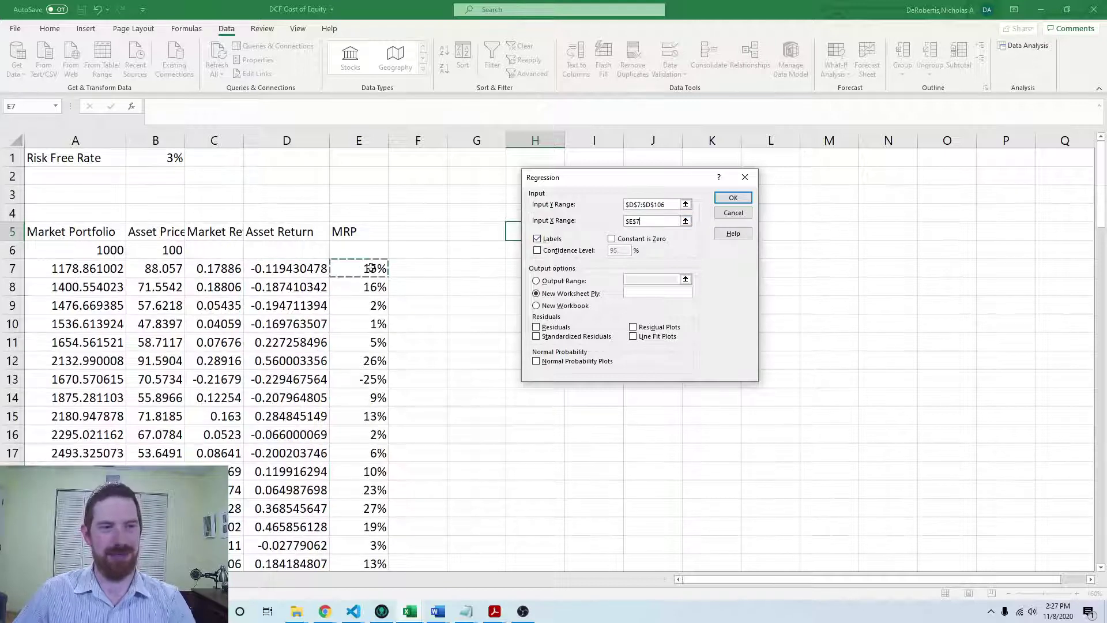
key("ctrl+shift+Down")
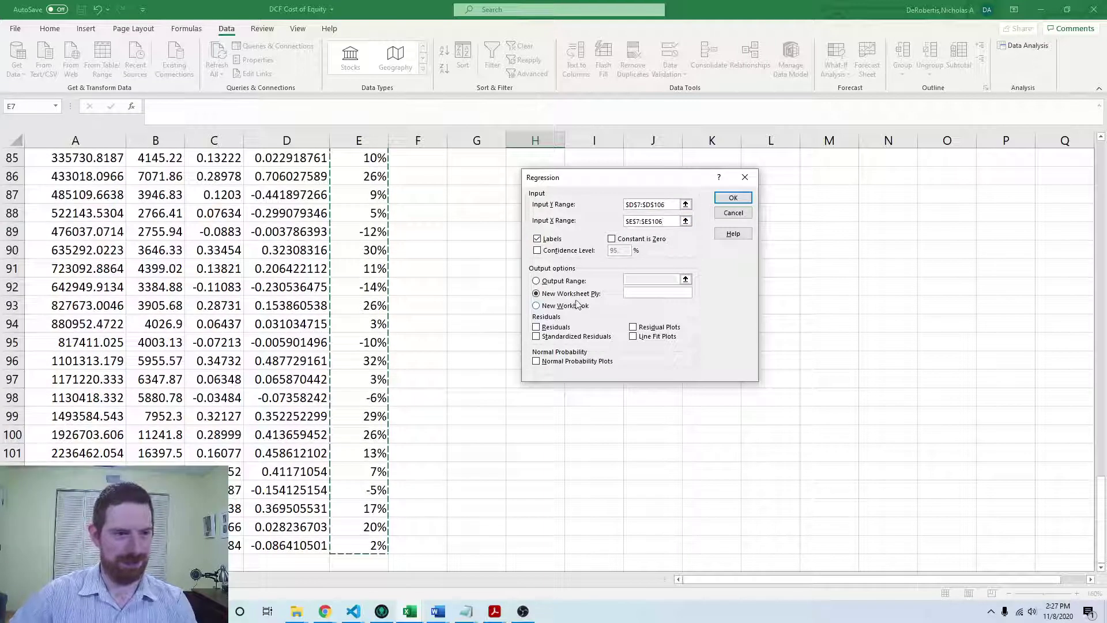
scroll(716, 278, "up", 6)
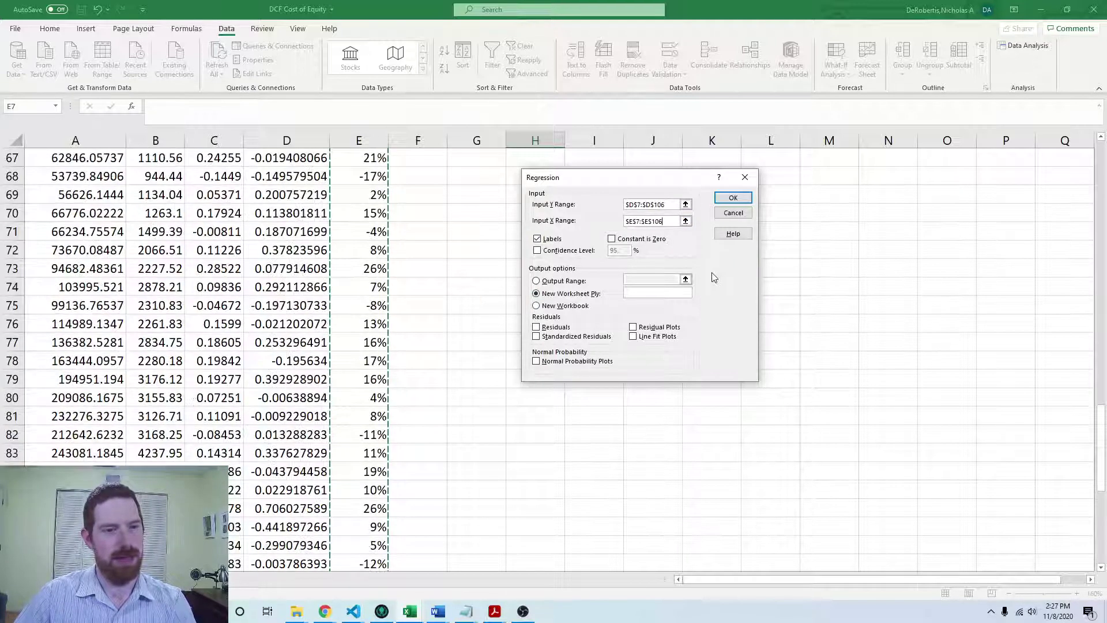
scroll(557, 280, "up", 20)
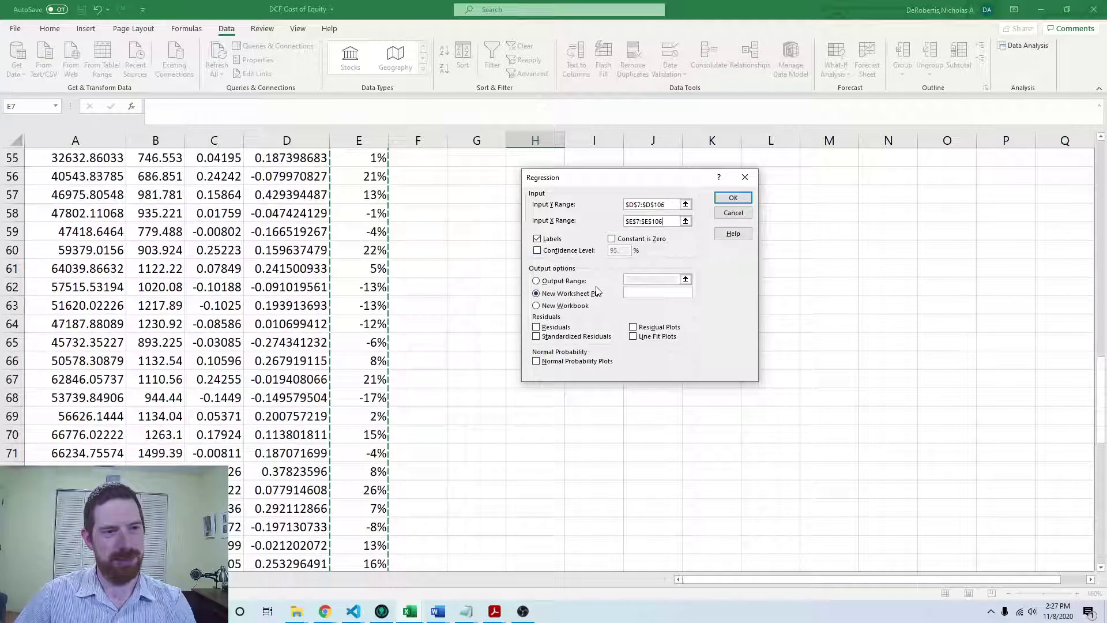
left_click(537, 239)
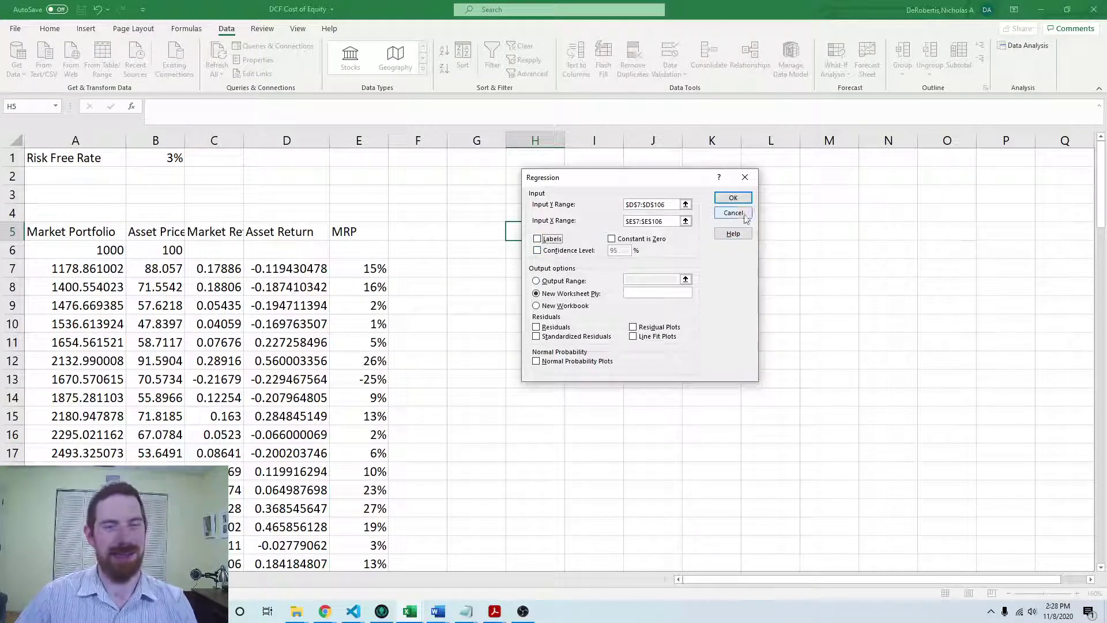
left_click(733, 198)
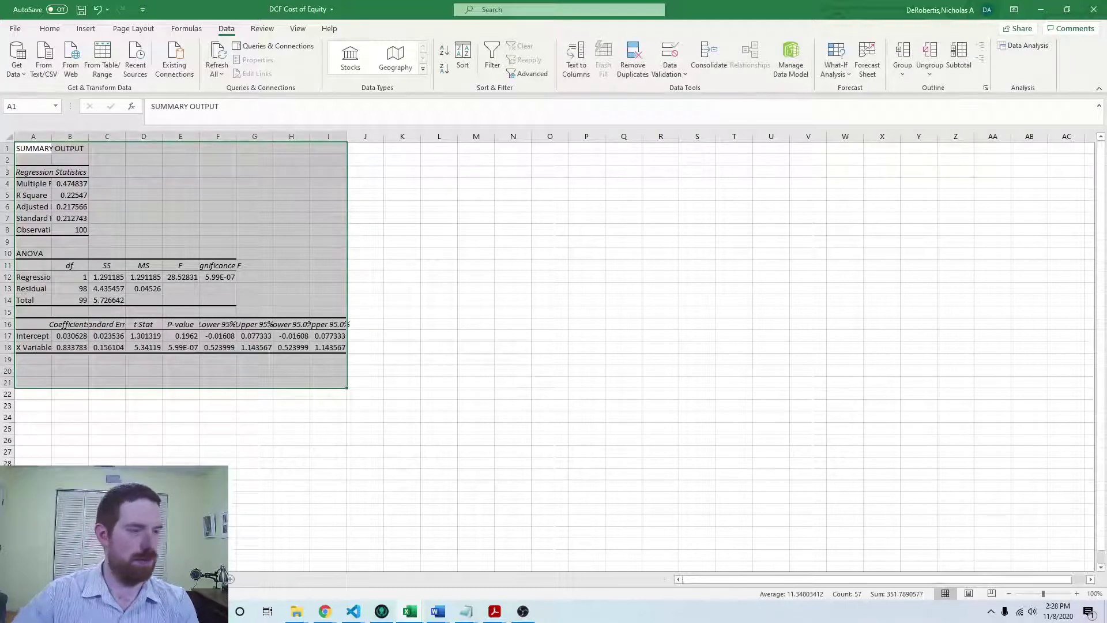
left_click(174, 462)
Widen column A of the output and locate the X Variable 1 beta, 0.83378.
scroll(185, 446, "up", 5, "ctrl")
left_click(148, 381)
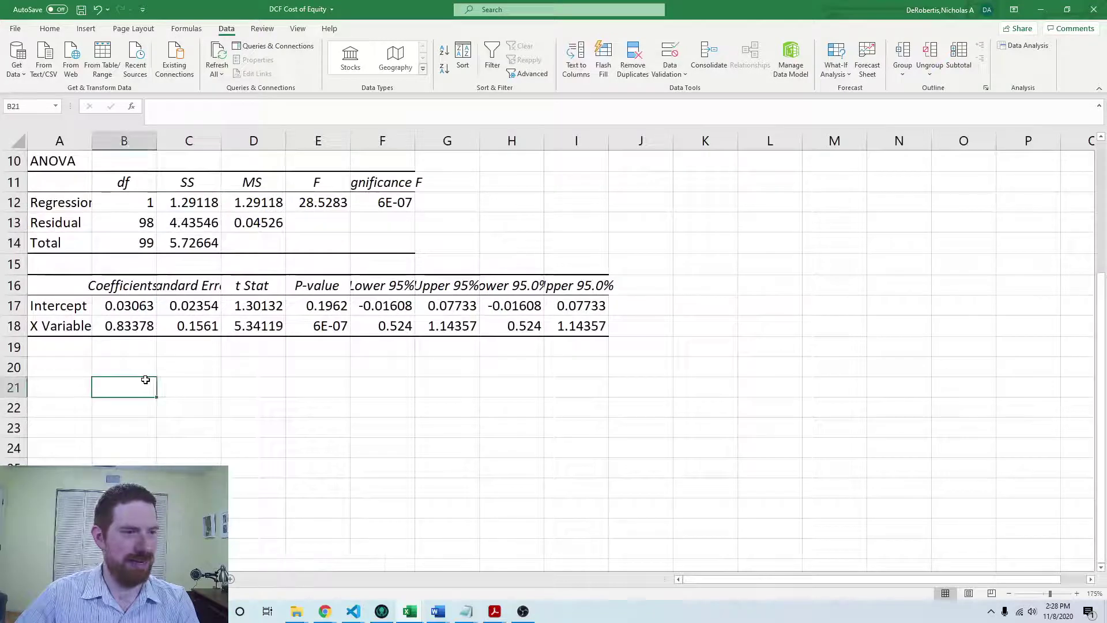
scroll(94, 385, "up", 2)
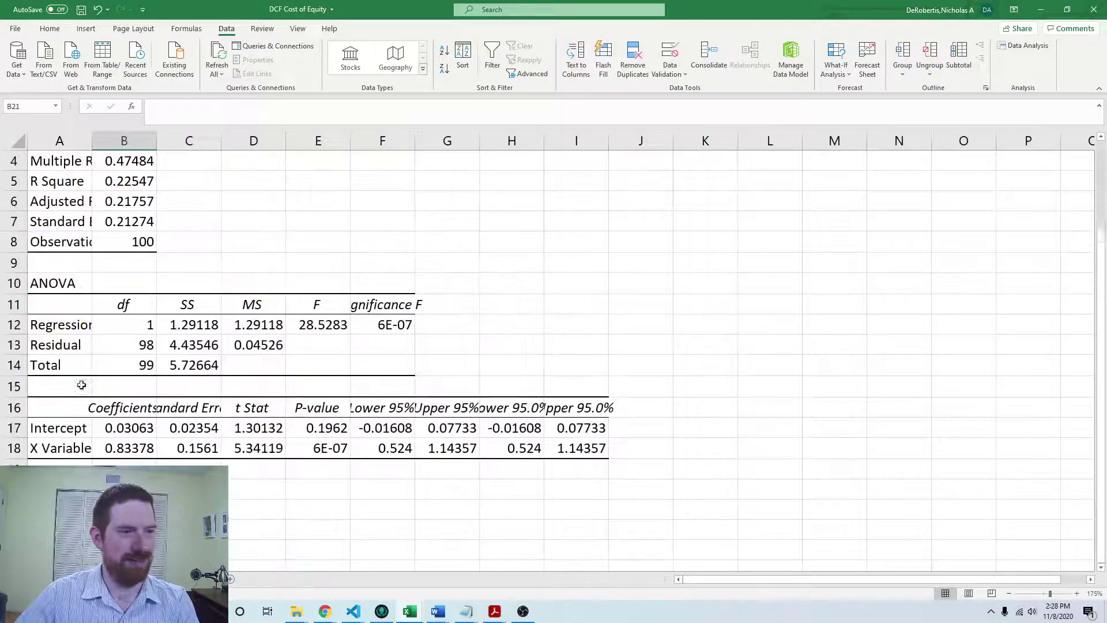
double_click(92, 141)
left_click(190, 410)
left_click(197, 455)
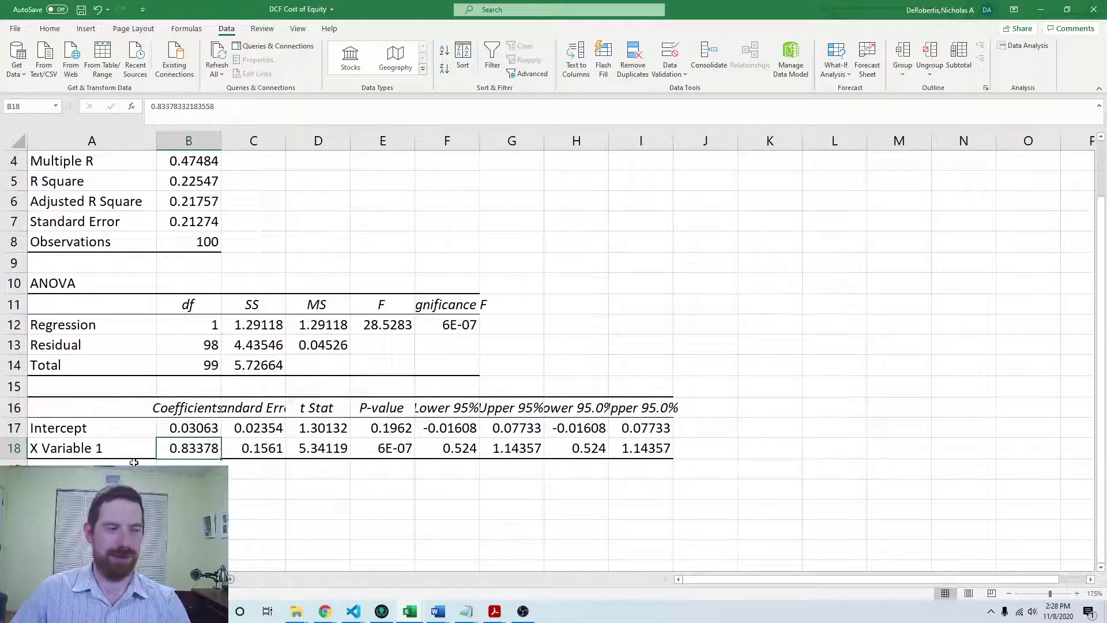
left_click(125, 449)
left_click(174, 450)
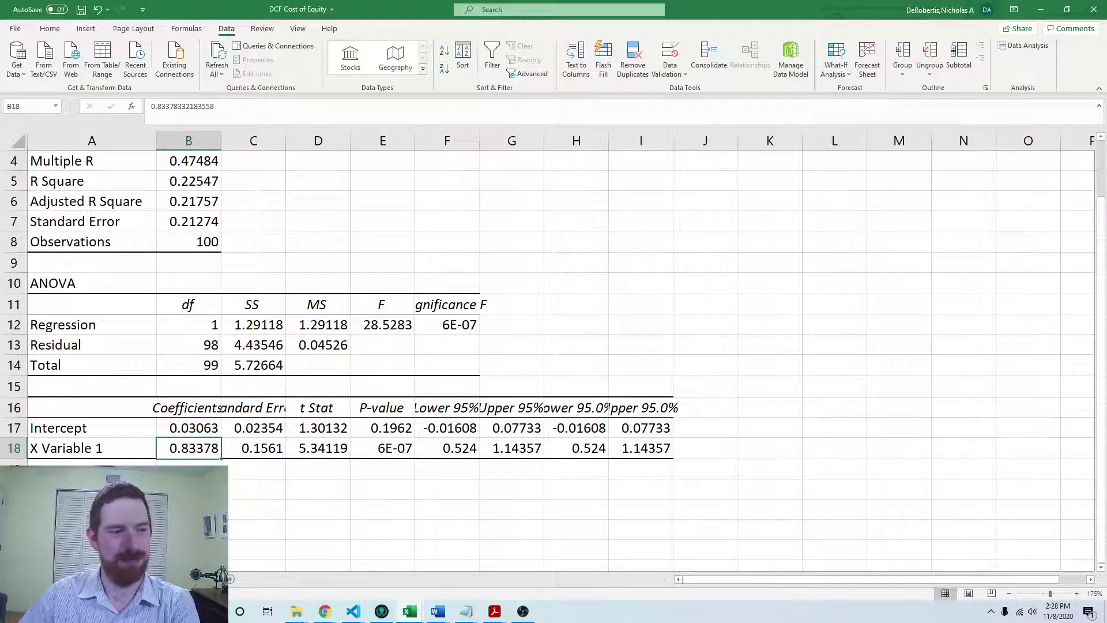
Return to the data sheet and select cell A2 under Risk Free Rate.
key("ctrl+Page_Down")
left_click(387, 233)
left_click(122, 181)
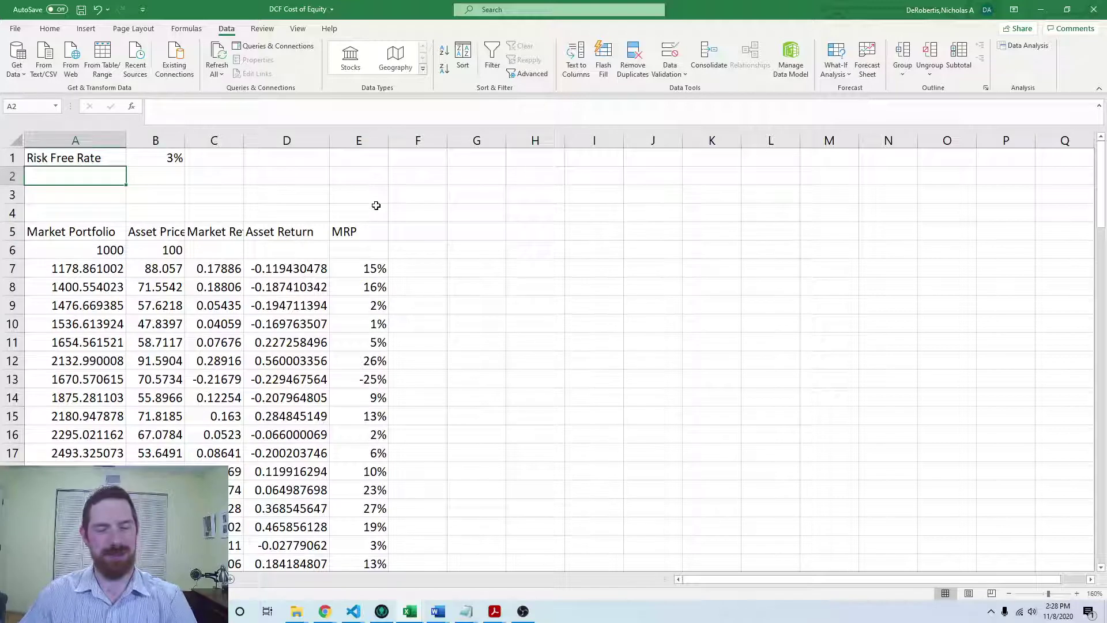
Label A2 'Beta' and link B2 to ='CAPM Regression'!B18, showing 0.83378.
type("Beta")
key("Tab")
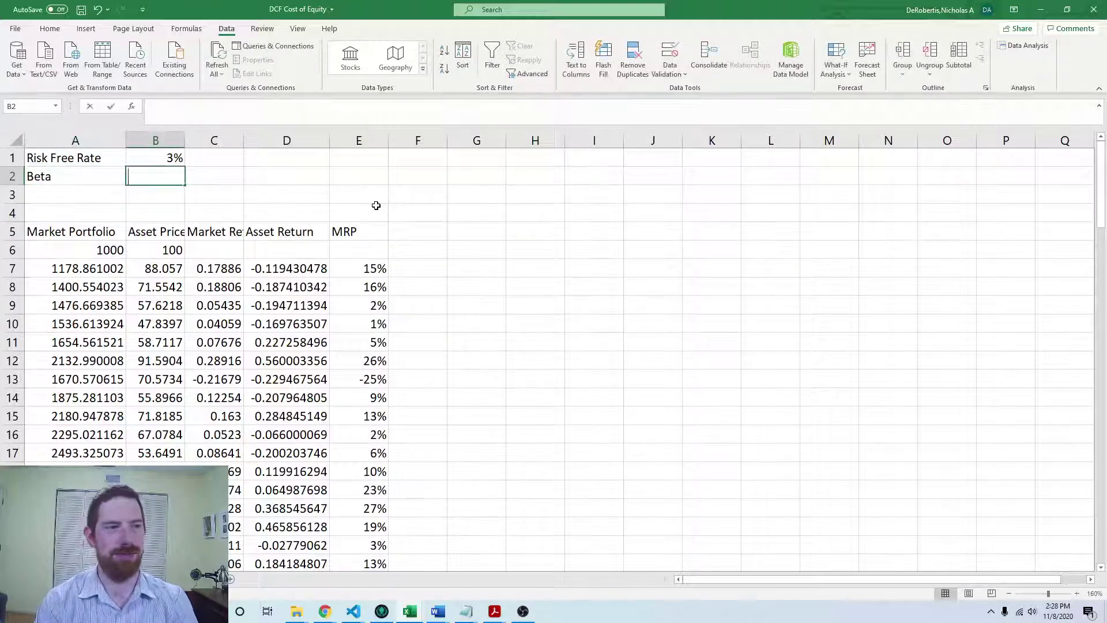
type("=")
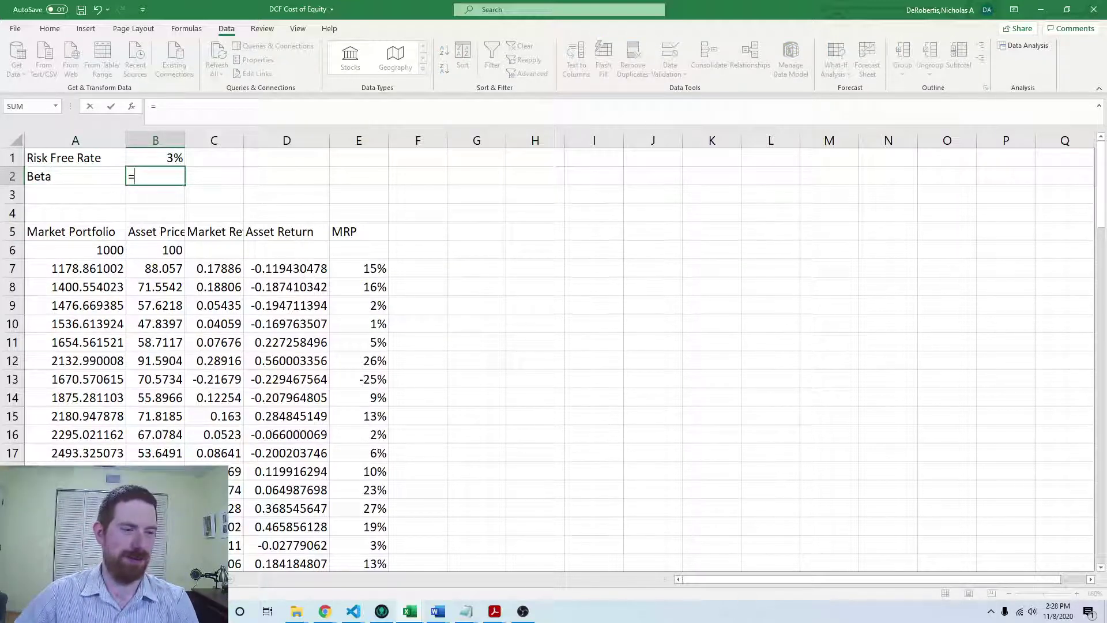
key("ctrl+Page_Up")
left_click(212, 455)
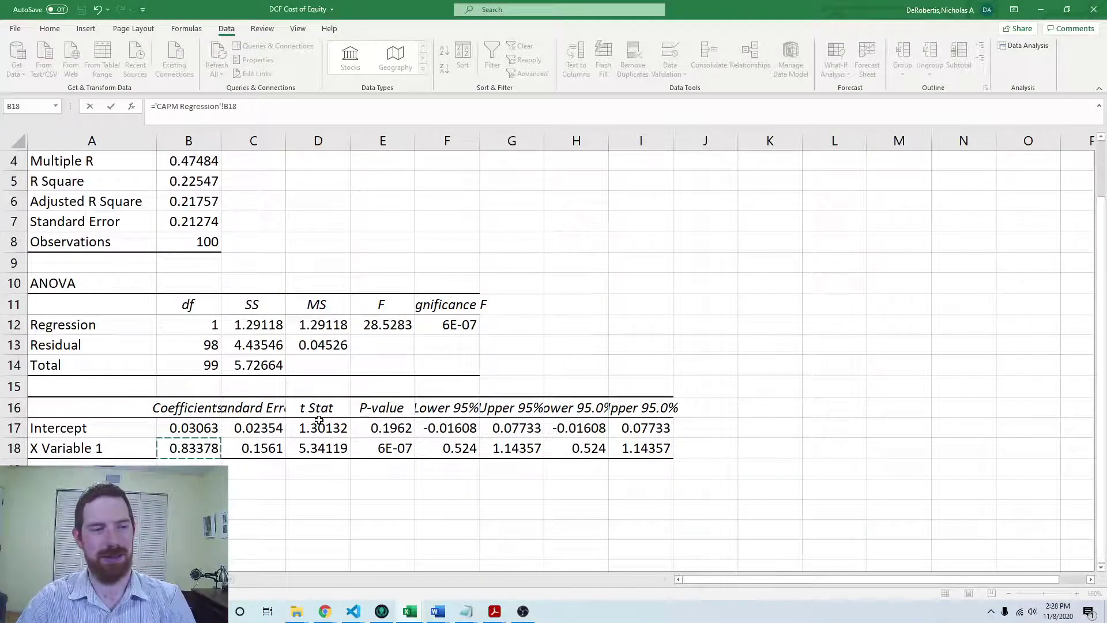
key("Return")
Insert a blank row at row 3 below the Beta row.
key("Left")
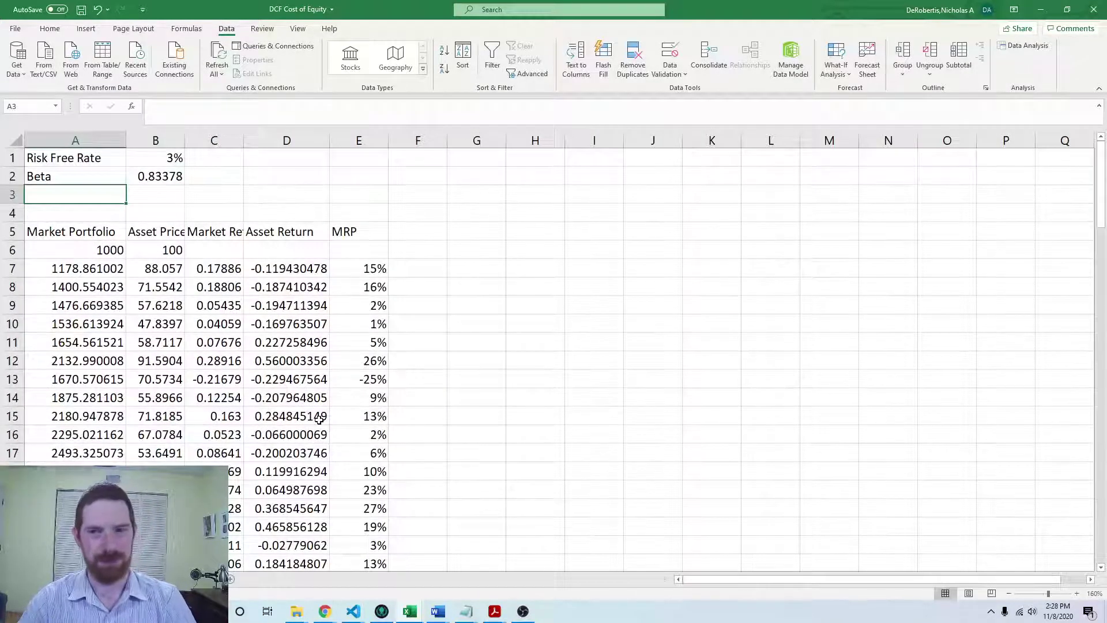
key("alt")
key("h")
key("i")
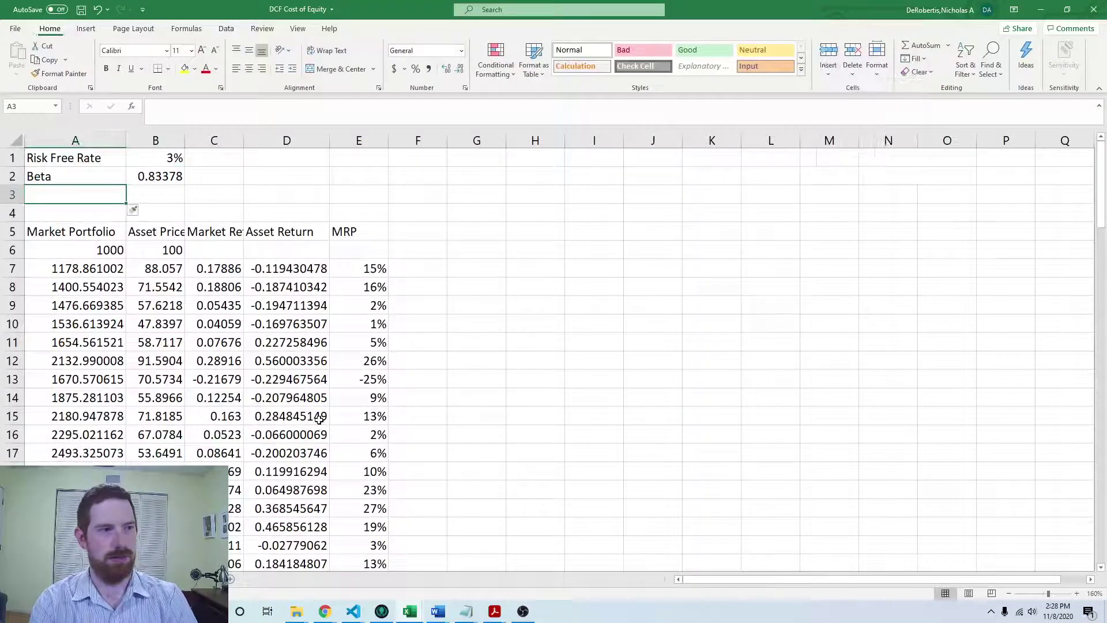
key("r")
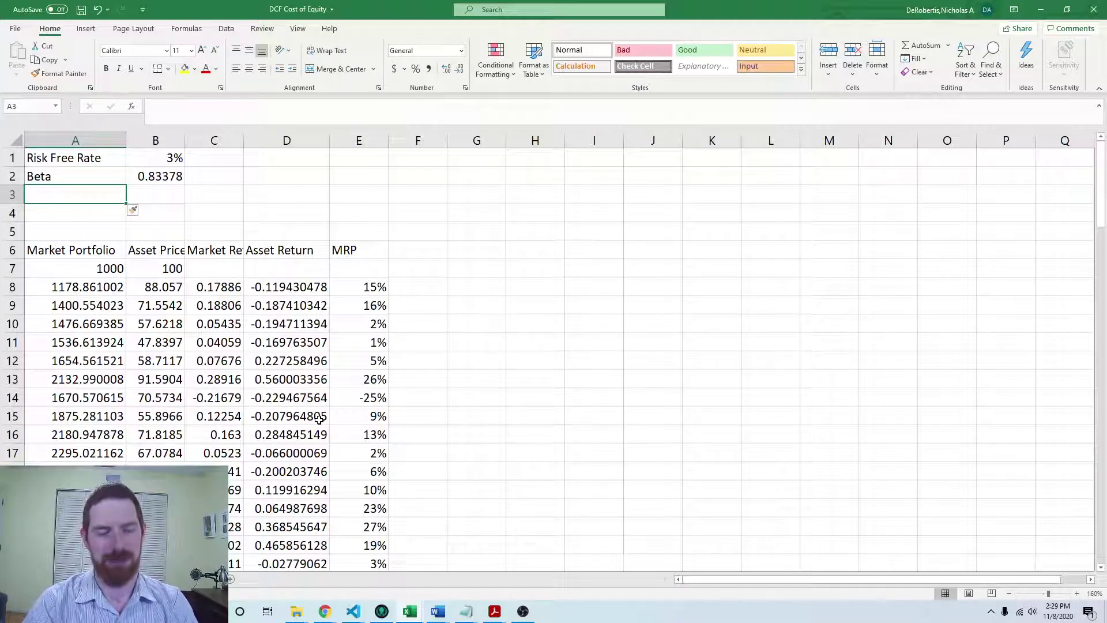
Label A3 'Market Return' and enter =AVERAGE(C8:C107) in B3.
type("Market Return")
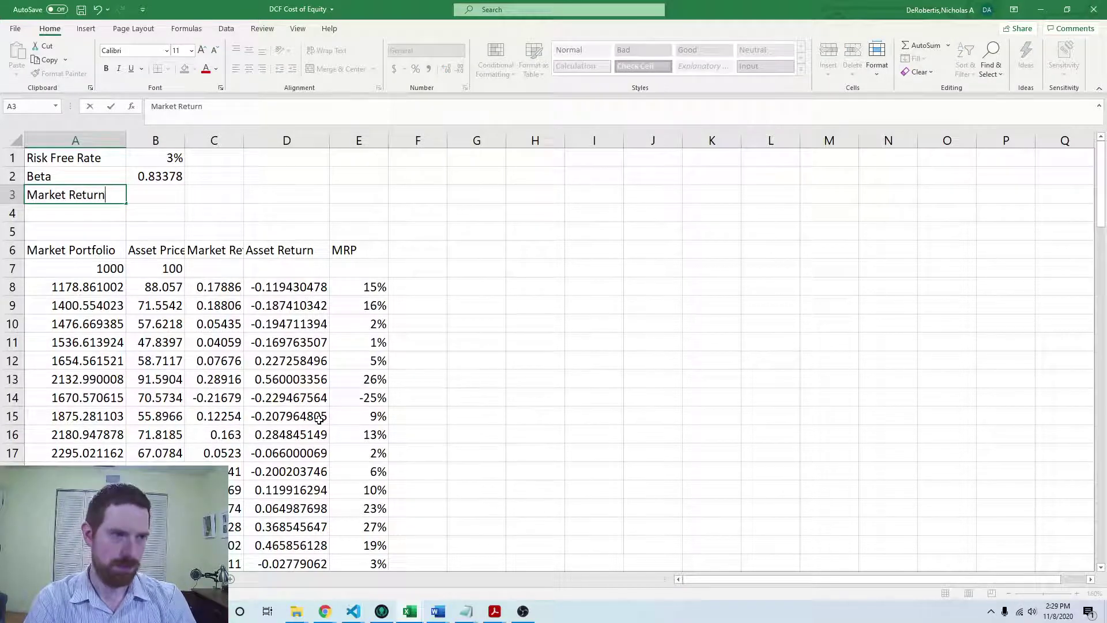
key("Tab")
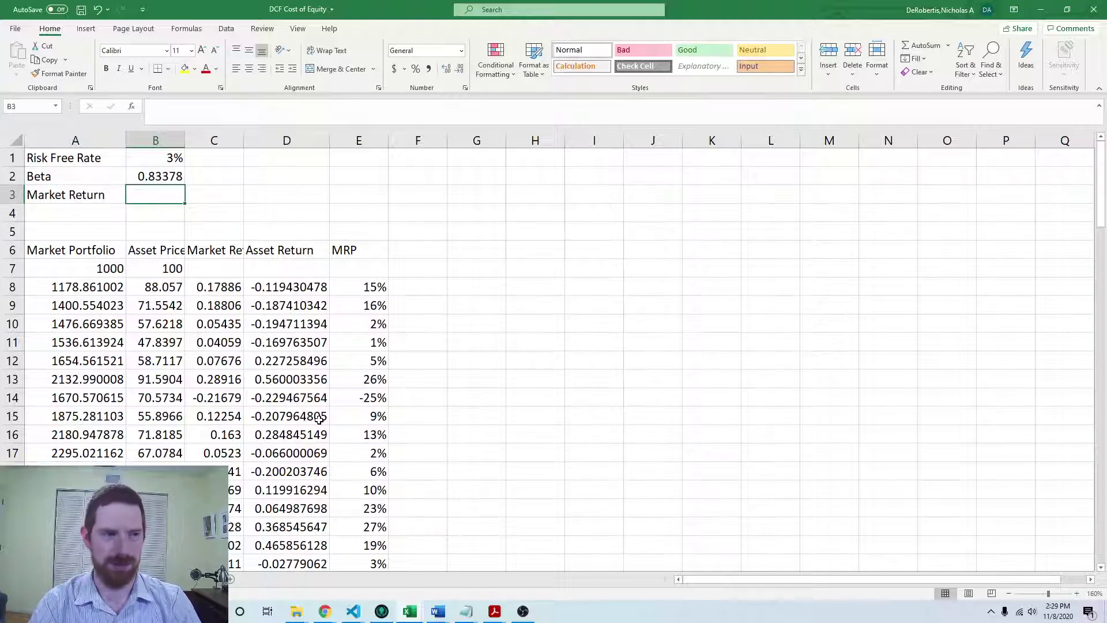
type("=average(")
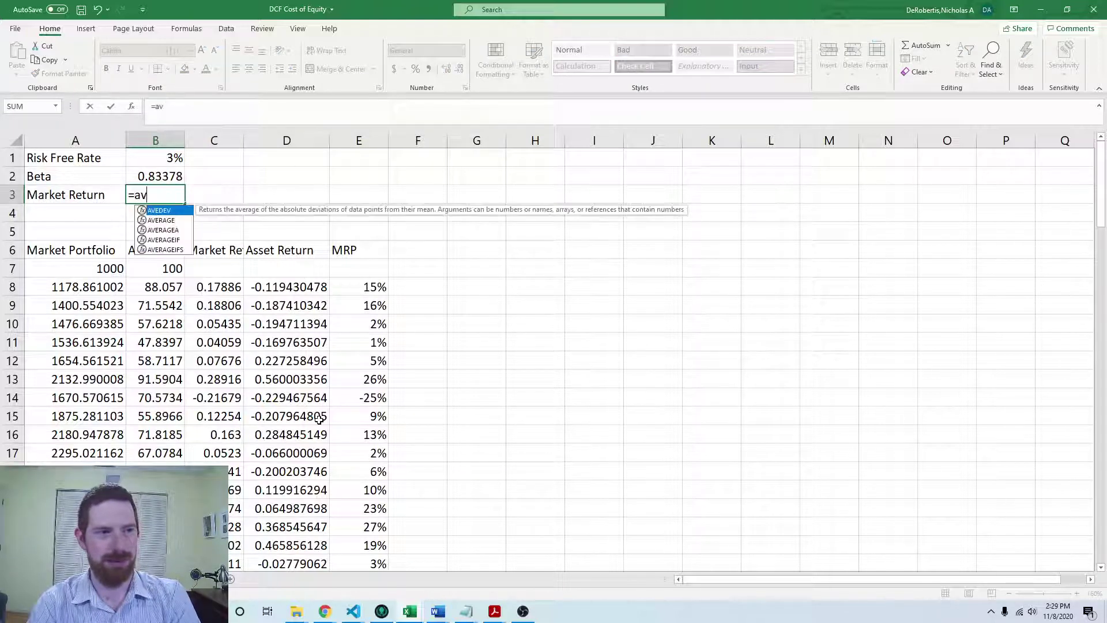
key("Down")
key("Down")
key("Down")
key("Down")
key("Down")
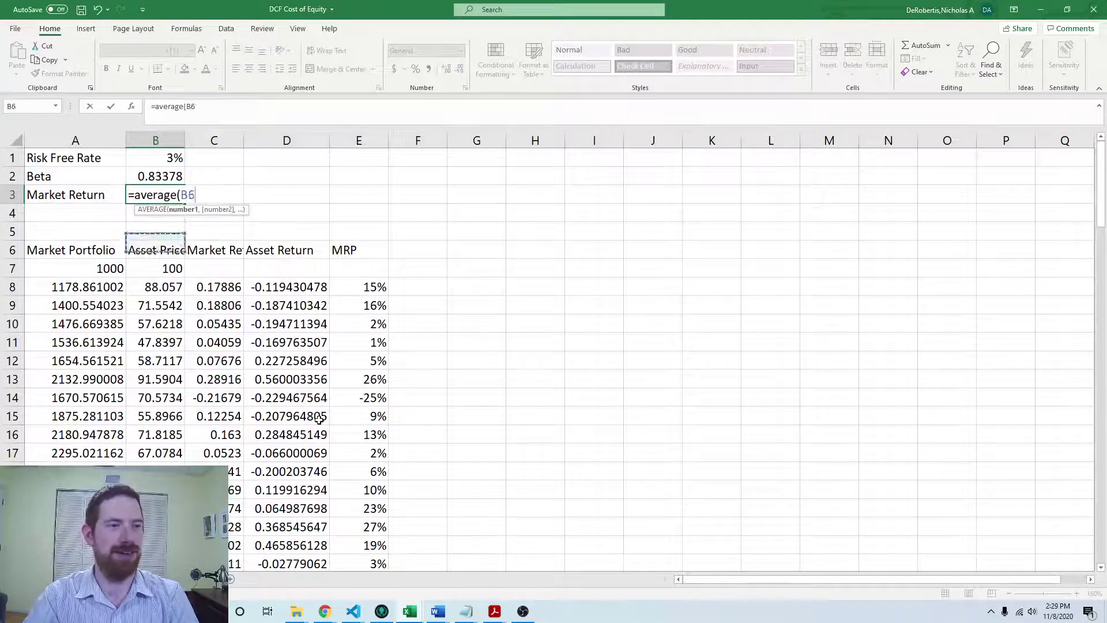
key("Right")
key("ctrl+shift+Down")
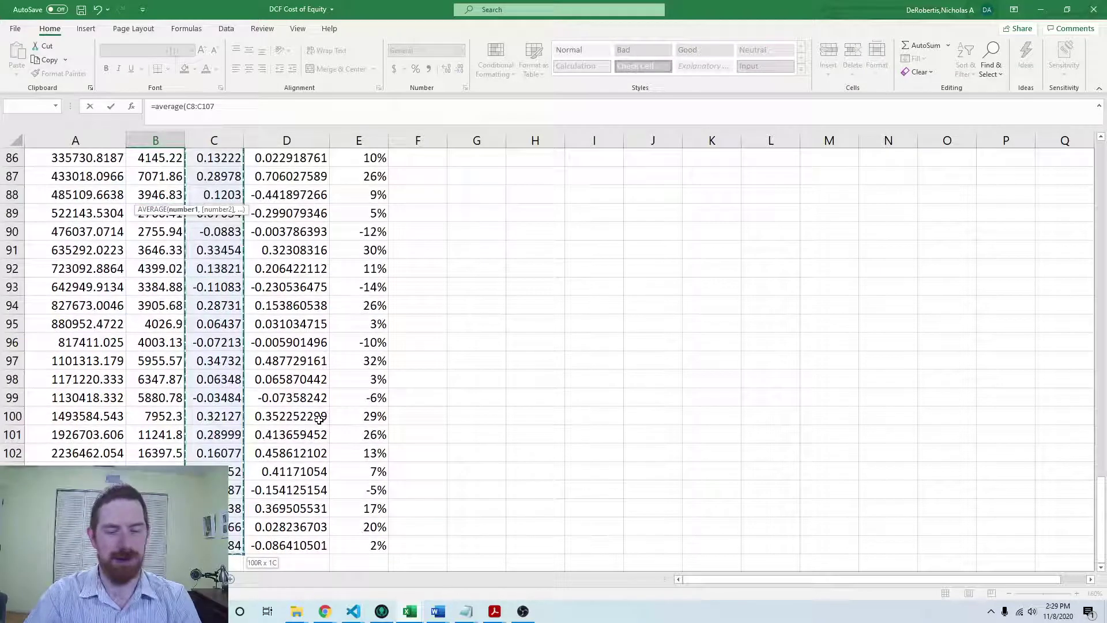
key("Return")
Format the market return in B3 as a percentage with two decimals (9.45%).
key("Up")
key("Up")
key("Up")
key("Down")
key("Down")
key("Right")
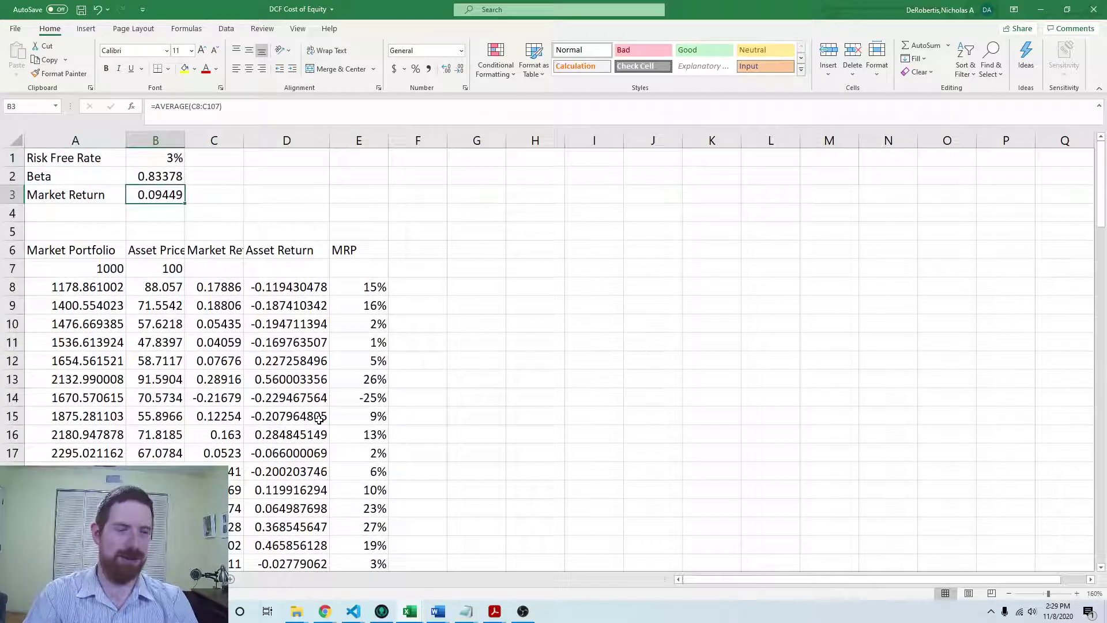
key("ctrl+shift+5")
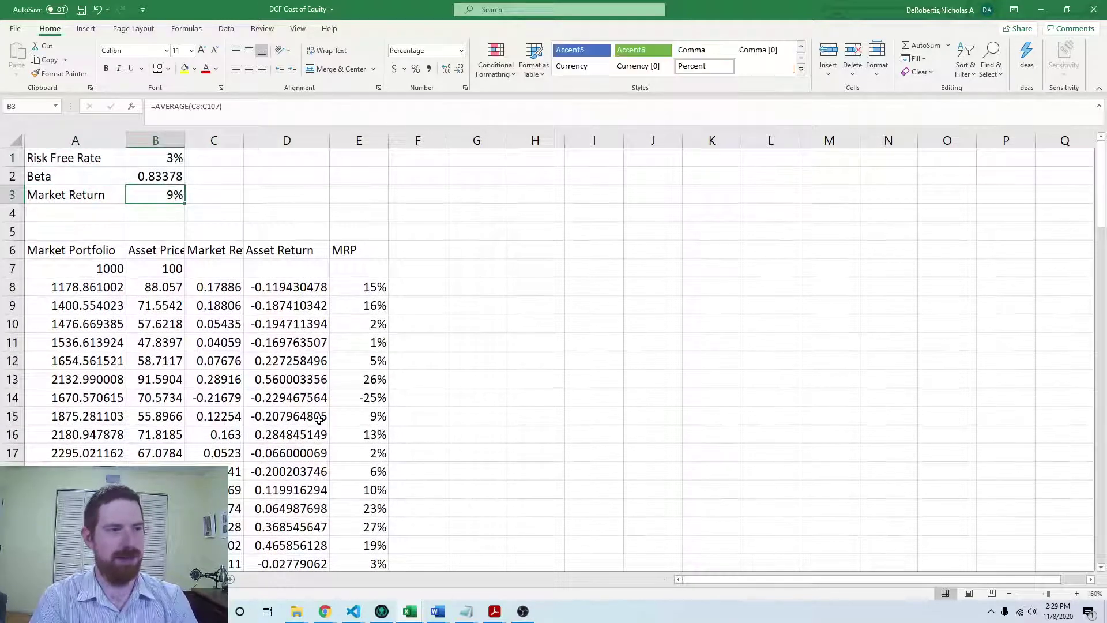
key("alt+h")
key("0")
key("alt+h")
key("0")
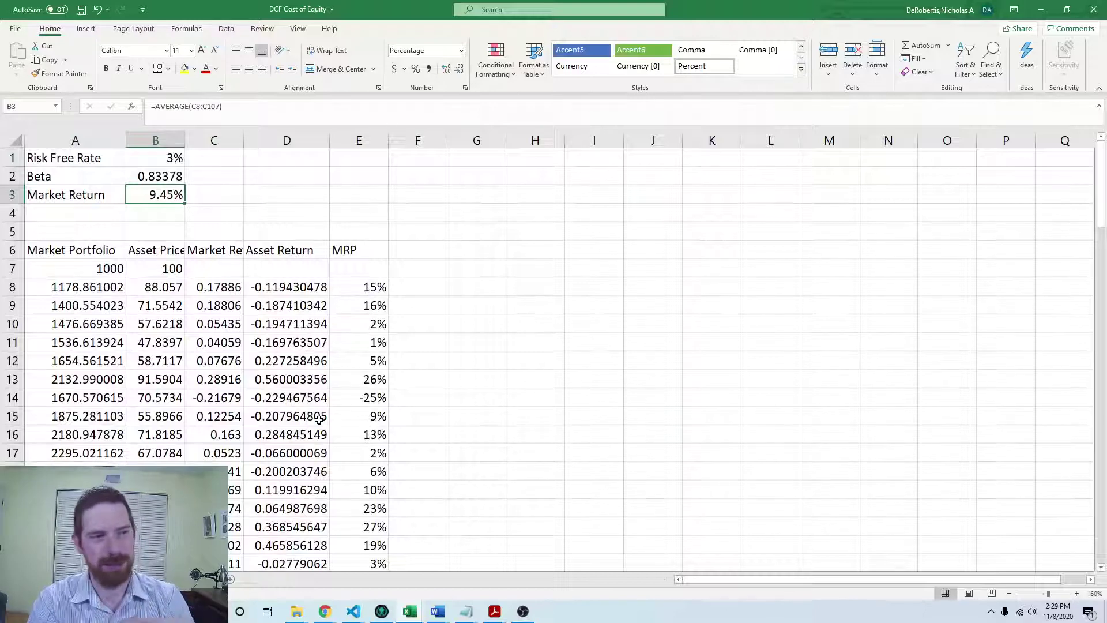
Review the Beta and Market Return values in B2 and B3.
key("Up")
key("Down")
key("Up")
key("Down")
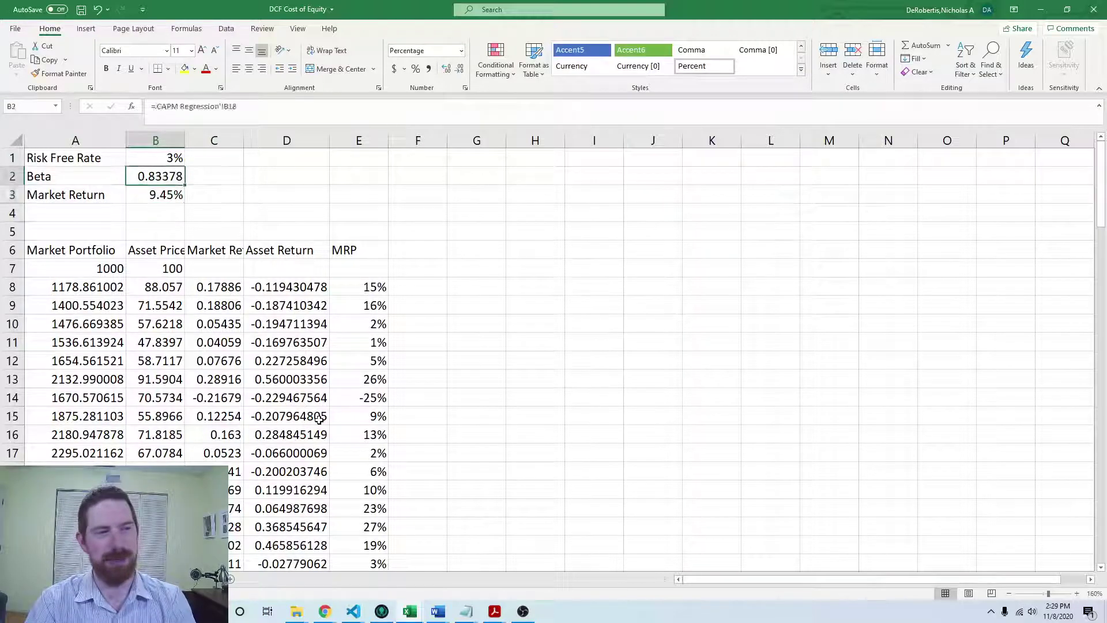
key("Up")
key("Down")
key("Up")
key("Down")
key("Up")
key("Down")
key("Up")
key("Up")
key("Down")
key("Down")
key("Up")
key("Down")
key("Up")
key("Left")
key("Right")
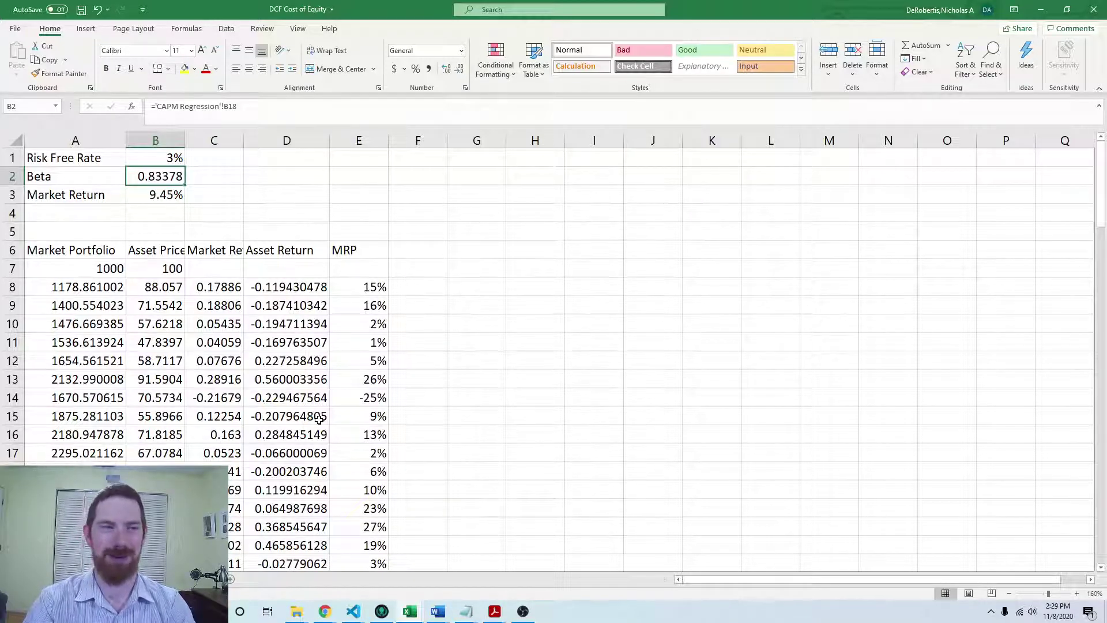
key("Up")
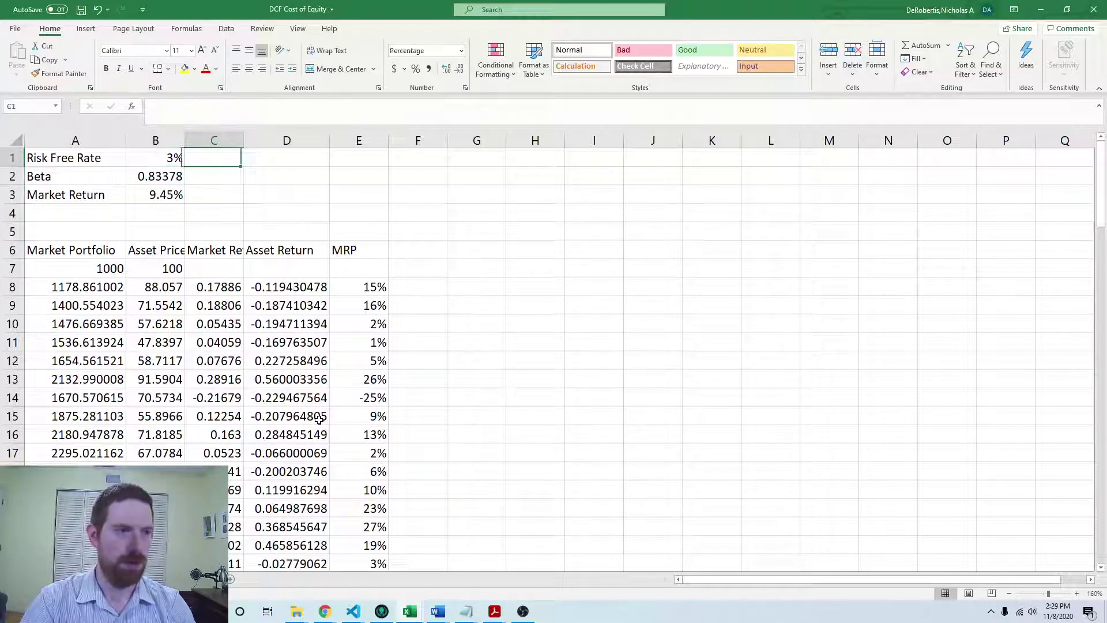
key("Right")
key("Right")
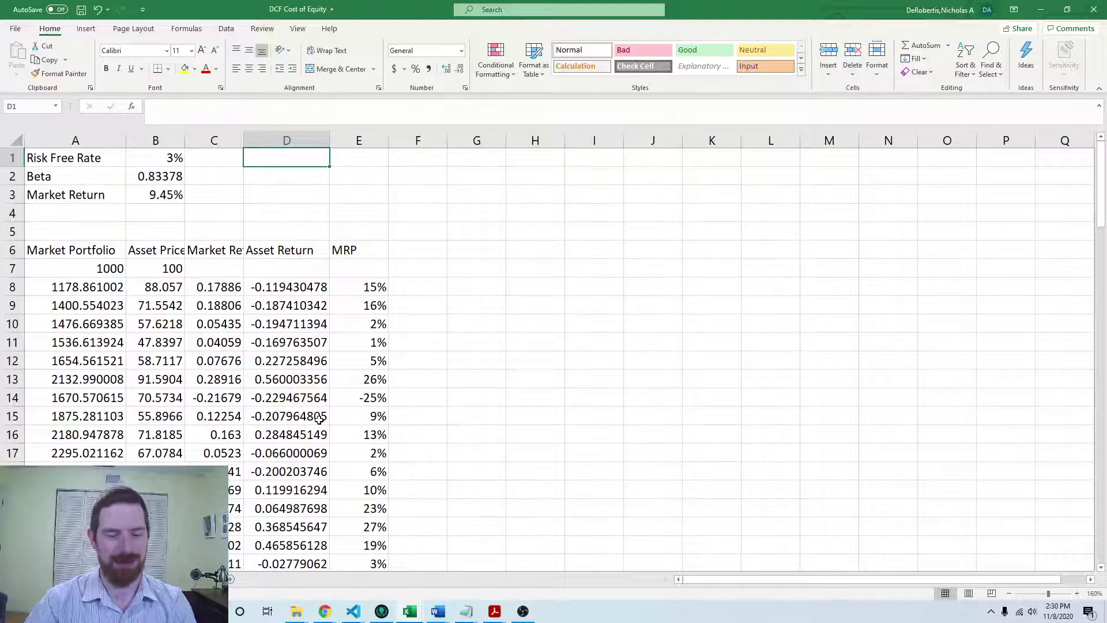
Label D1 'Cost of Equity' and begin E1's formula as =B1+B2*.
type("Cost of")
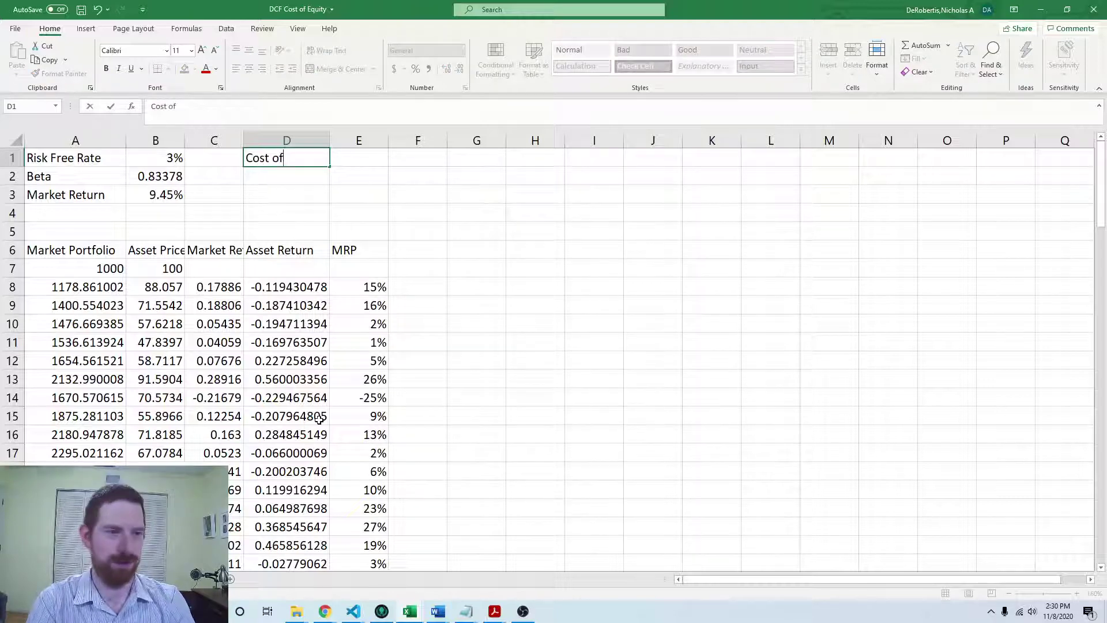
type(" Equity")
key("Tab")
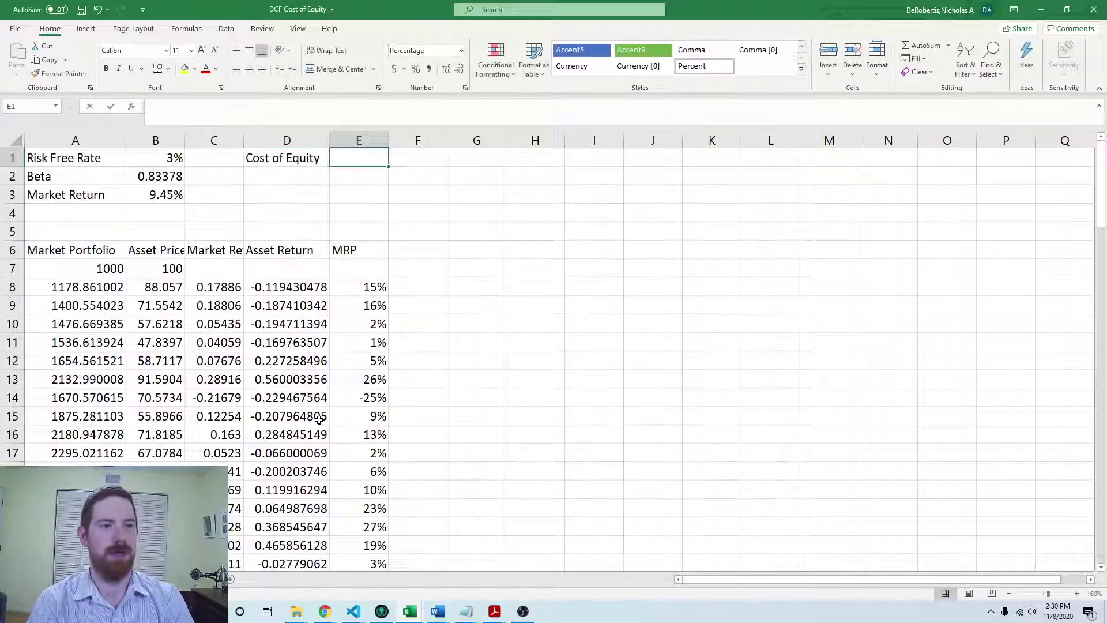
type("=")
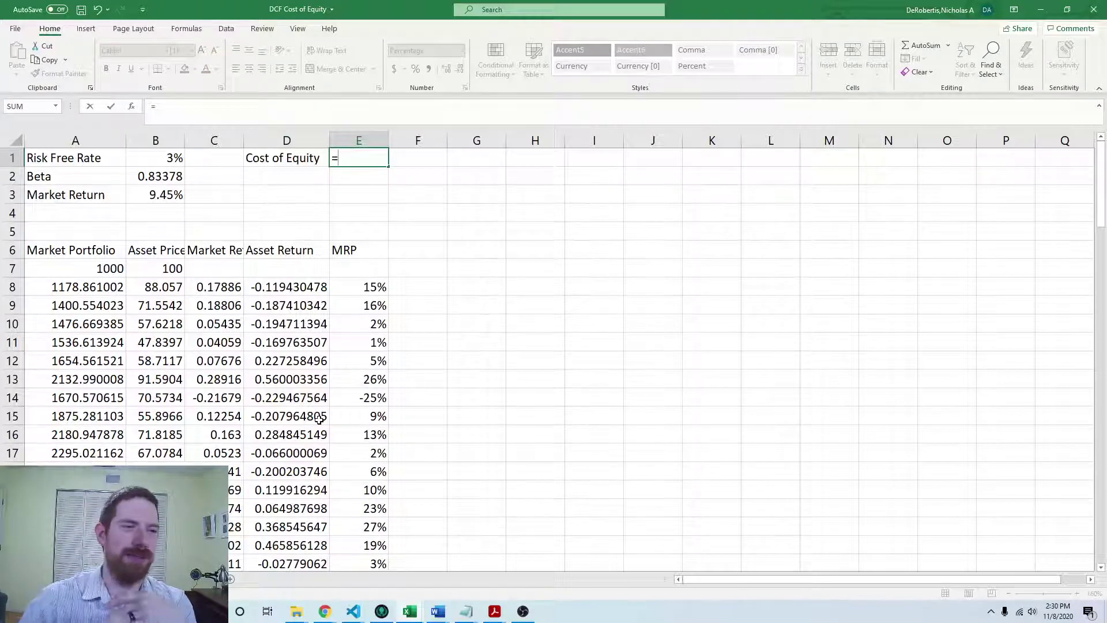
left_click(154, 157)
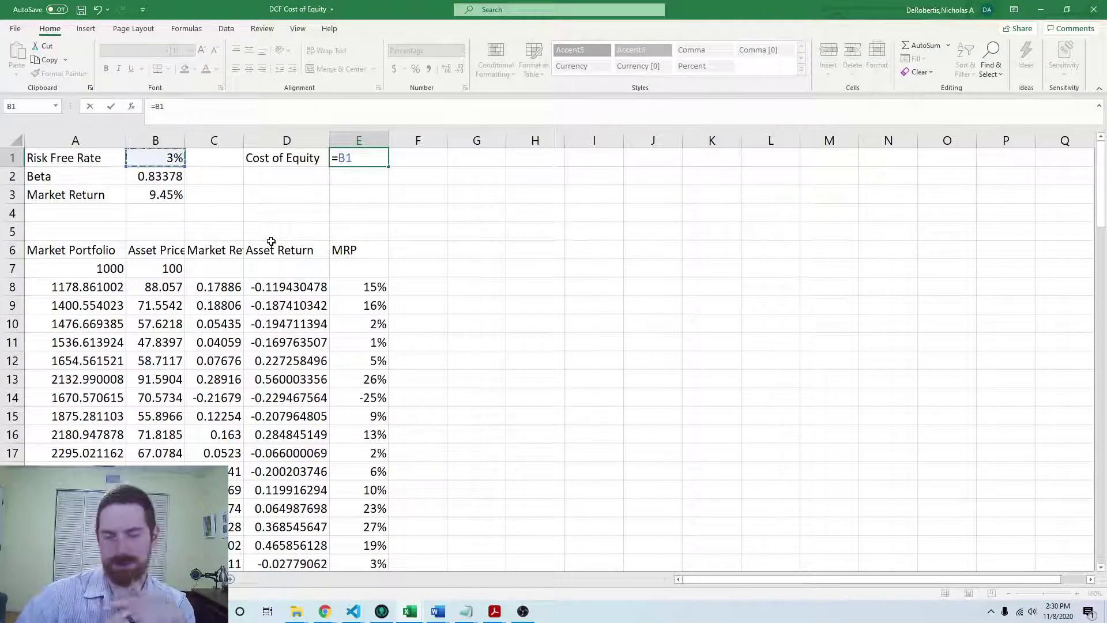
type("+")
left_click(157, 176)
type("*-")
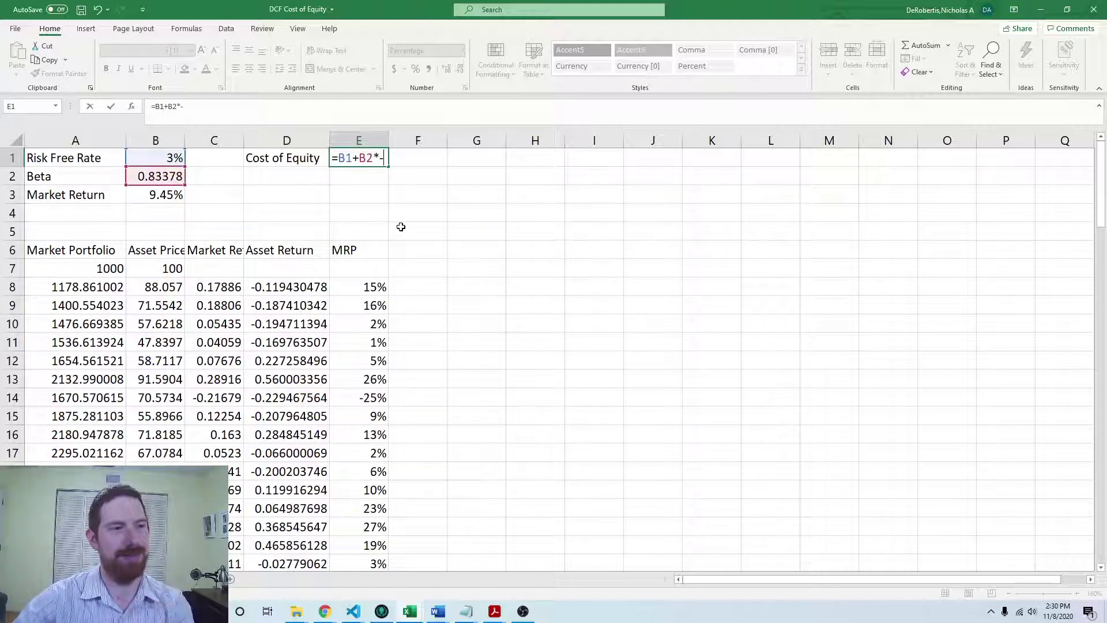
key("BackSpace")
Complete E1 as =B1+B2*(B3-B1), giving 8.4%, and minimize Excel.
type("(")
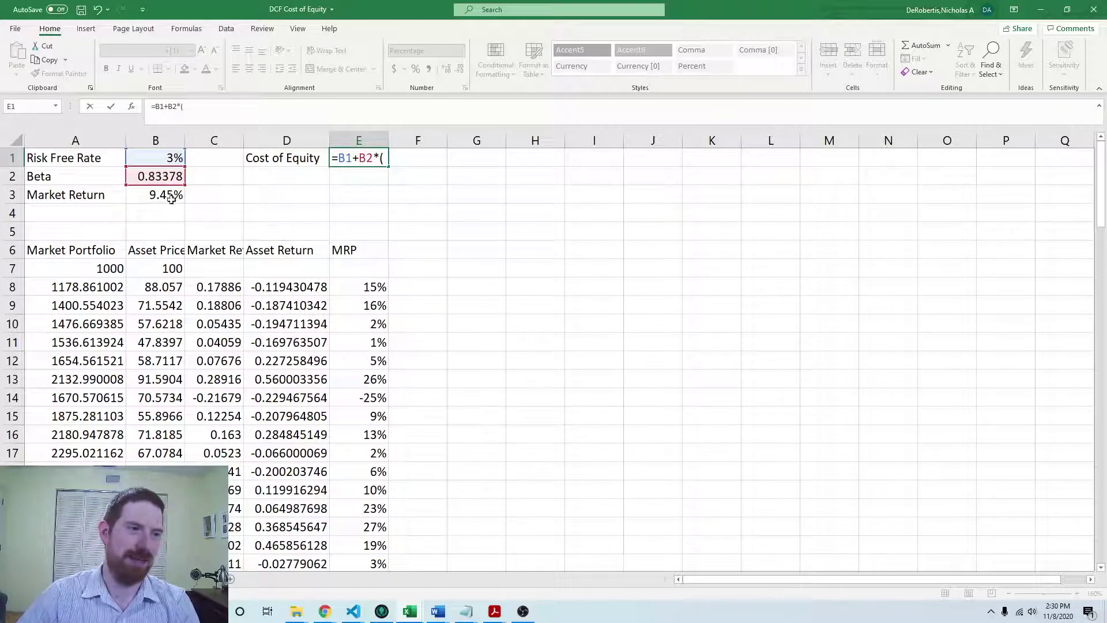
left_click(154, 195)
type("-")
left_click(165, 158)
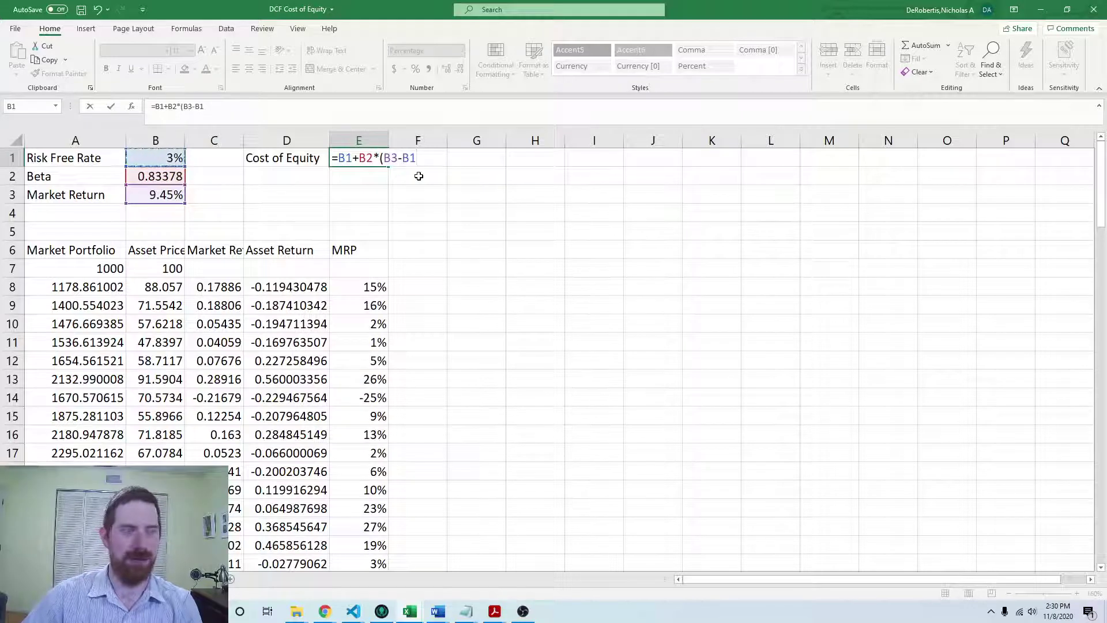
type(")")
key("Return")
key("Left")
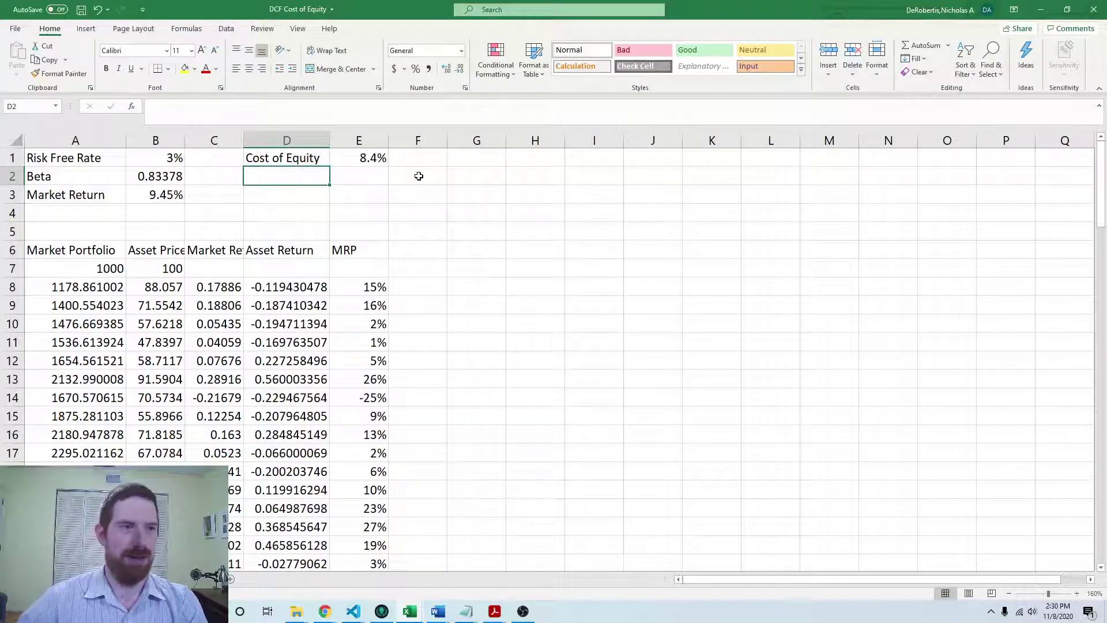
left_click(1040, 10)
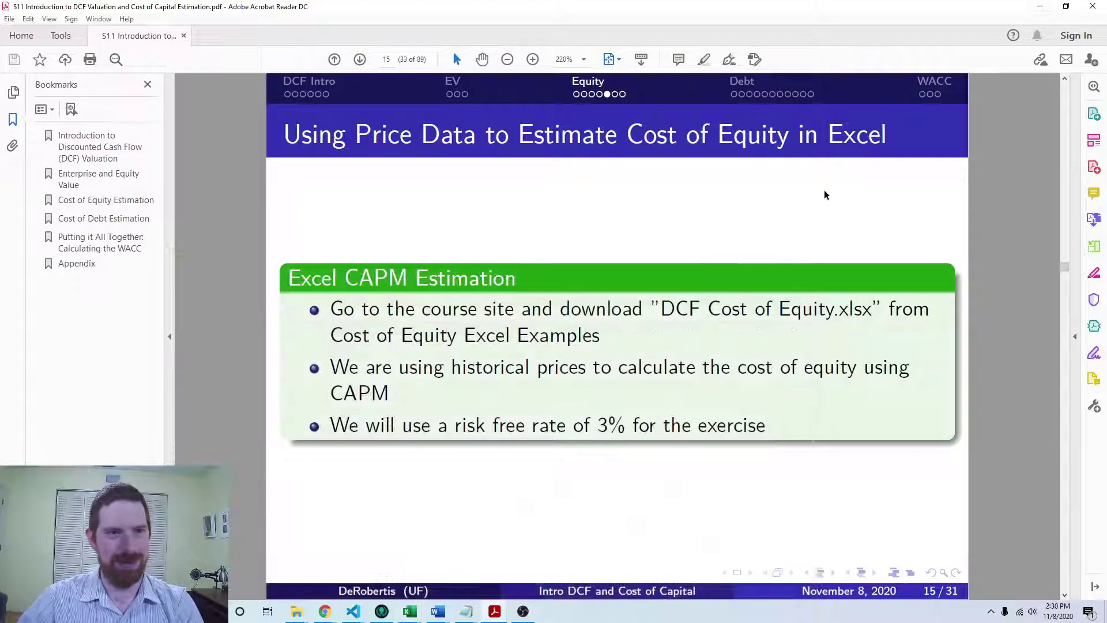
Advance to the slide 16 DCF Cost of Equity Lab, check the slide 37 answers, and return.
key("Right")
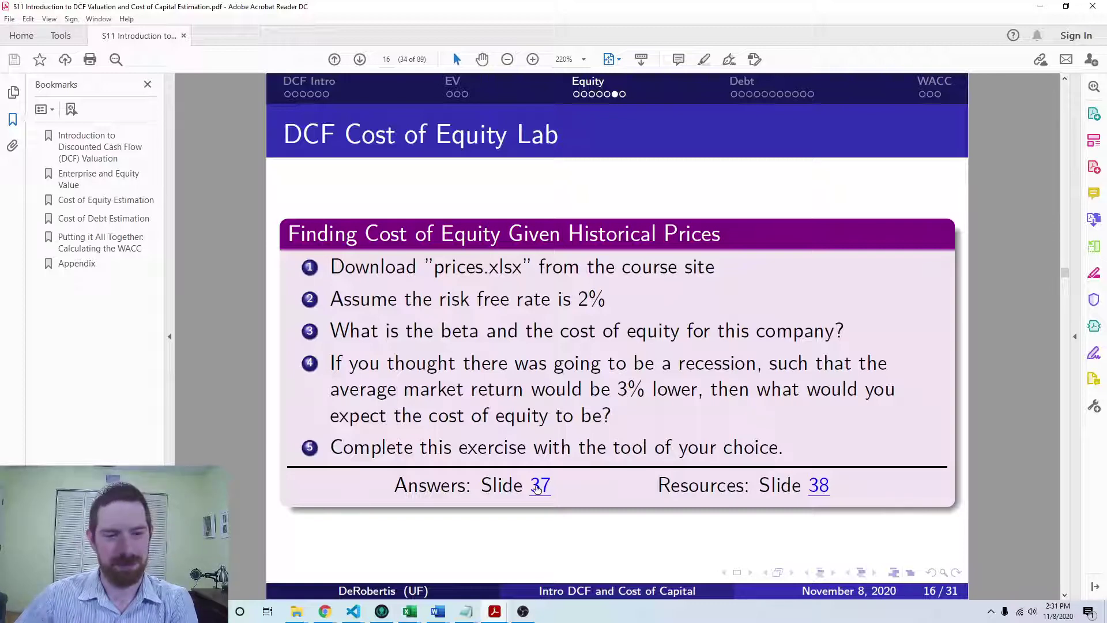
left_click(537, 489)
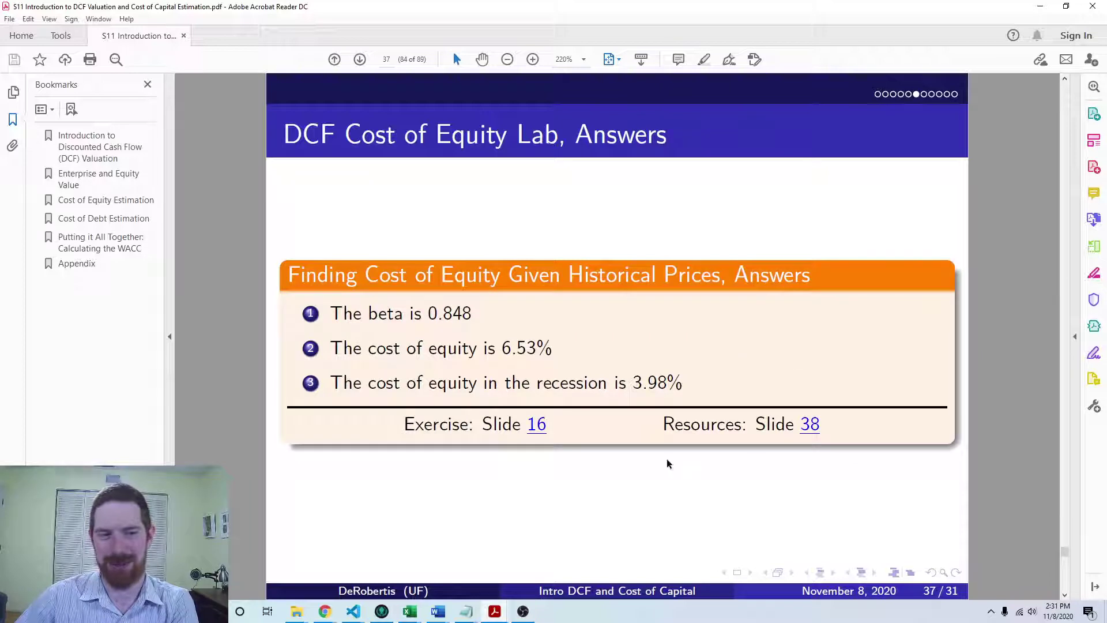
left_click(537, 425)
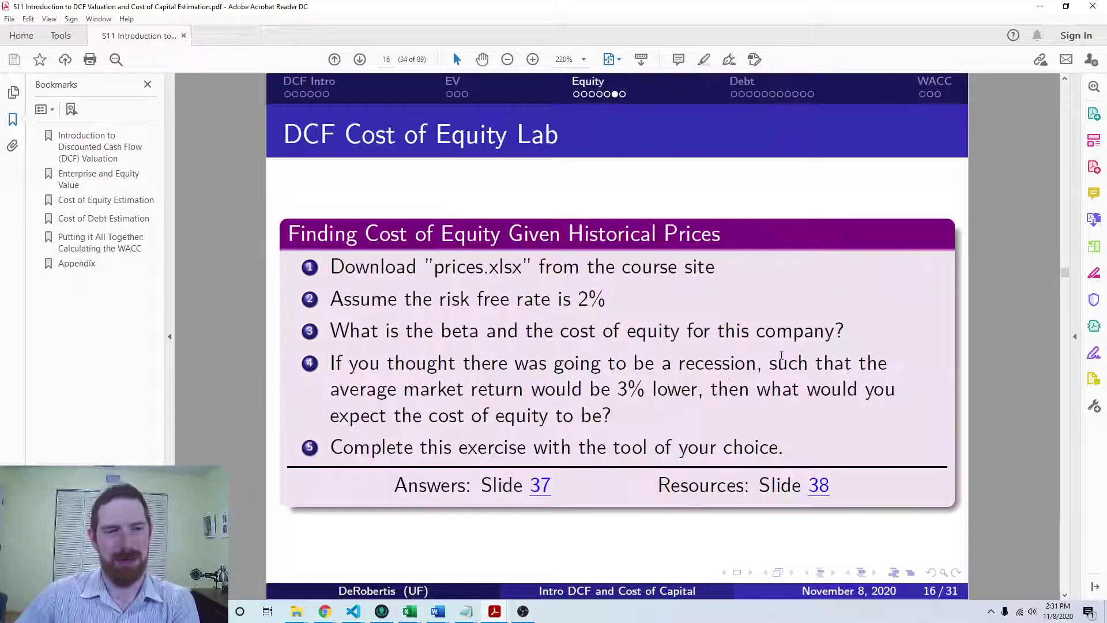